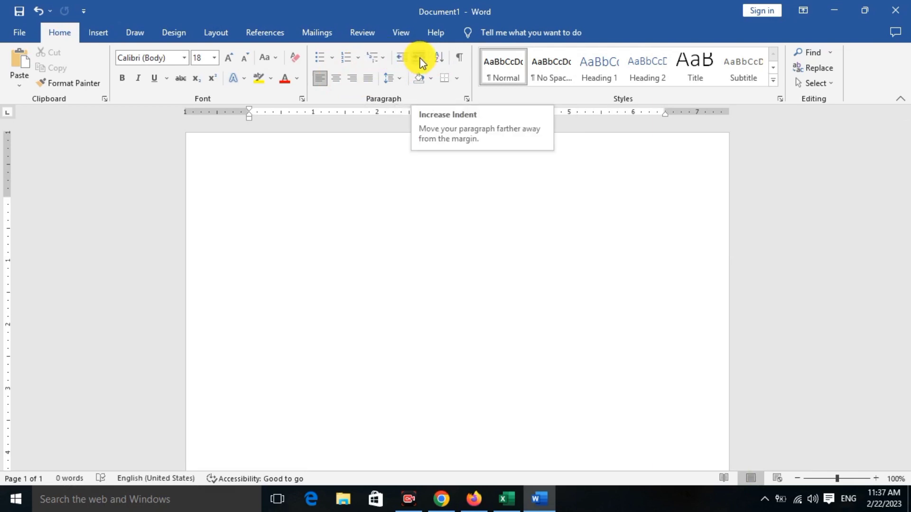
# Increase the empty first paragraph's indent by two levels, and decrease it by two levels again.
pyautogui.write('m')
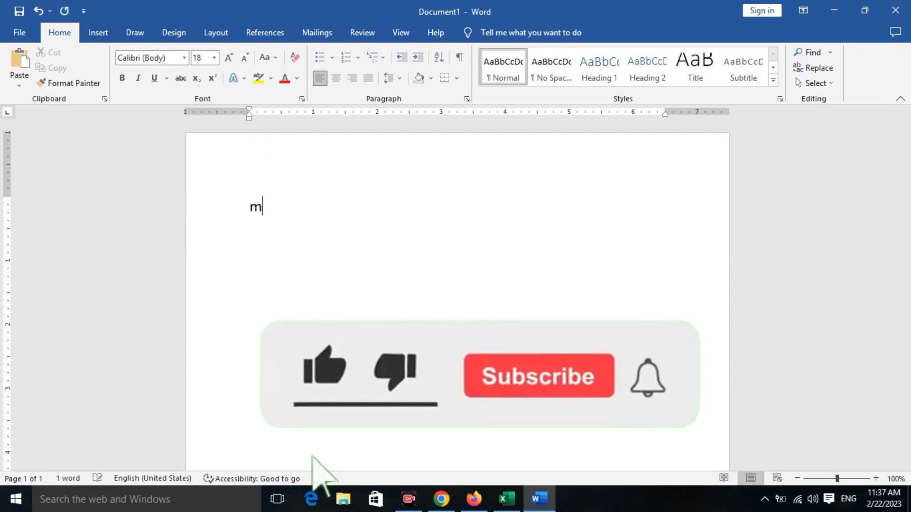
pyautogui.press('BackSpace')
pyautogui.hotkey('ctrl', 'm')
pyautogui.hotkey('ctrl', 'm')
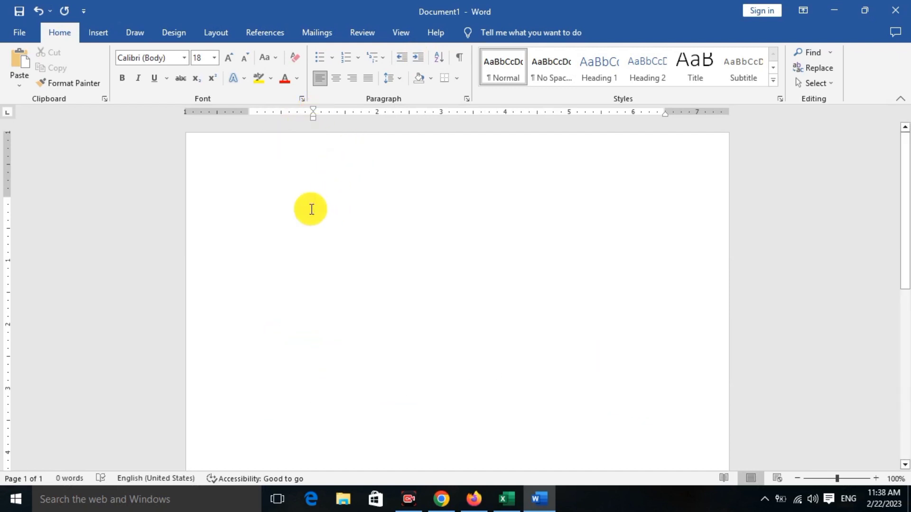
pyautogui.hotkey('ctrl', 'shift', 'm')
pyautogui.hotkey('ctrl', 'shift', 'm')
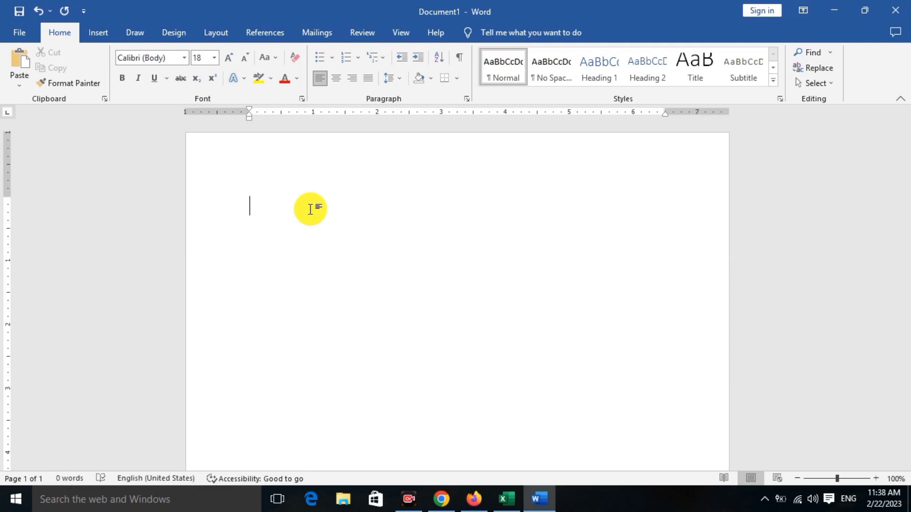
# Enter the heading "Types of computer ?" on the first line and start a new line below it.
pyautogui.write('T')
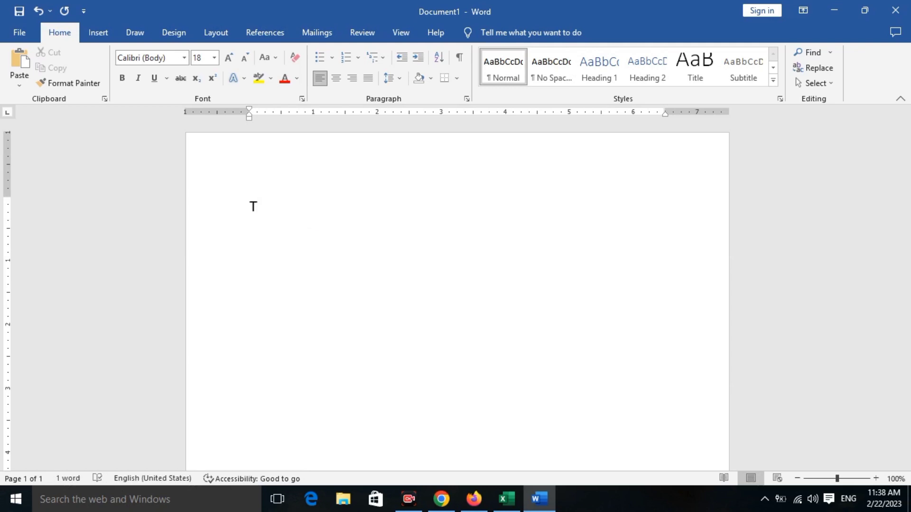
pyautogui.write('ypes of com')
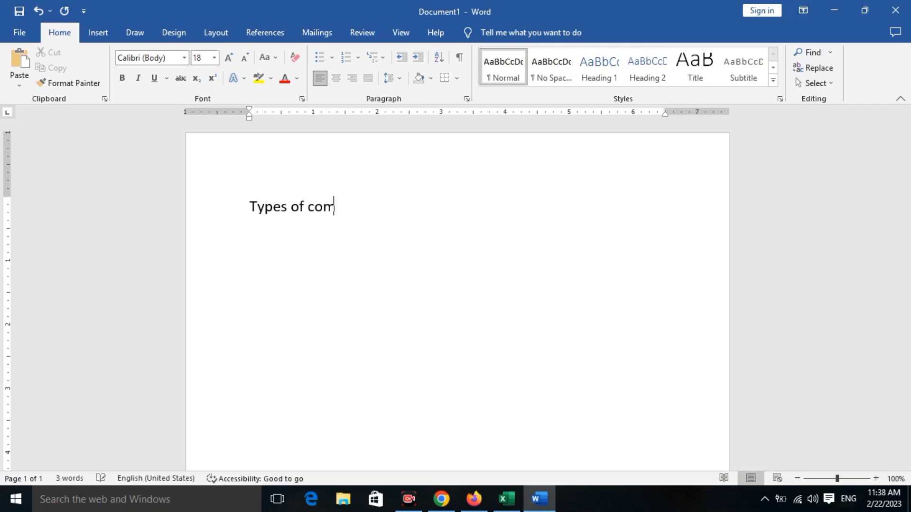
pyautogui.write('puter ?')
pyautogui.press('Return')
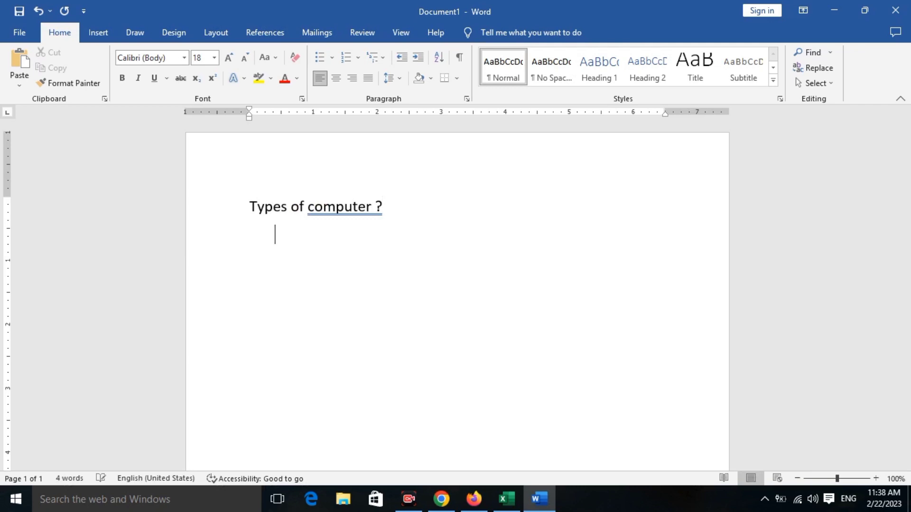
pyautogui.press('BackSpace')
pyautogui.press('BackSpace')
pyautogui.press('Tab')
pyautogui.write('sdjh')
pyautogui.press('Return')
pyautogui.press('BackSpace')
pyautogui.press('BackSpace')
pyautogui.press('BackSpace')
pyautogui.press('BackSpace')
pyautogui.press('BackSpace')
pyautogui.press('BackSpace')
pyautogui.press('BackSpace')
pyautogui.press('BackSpace')
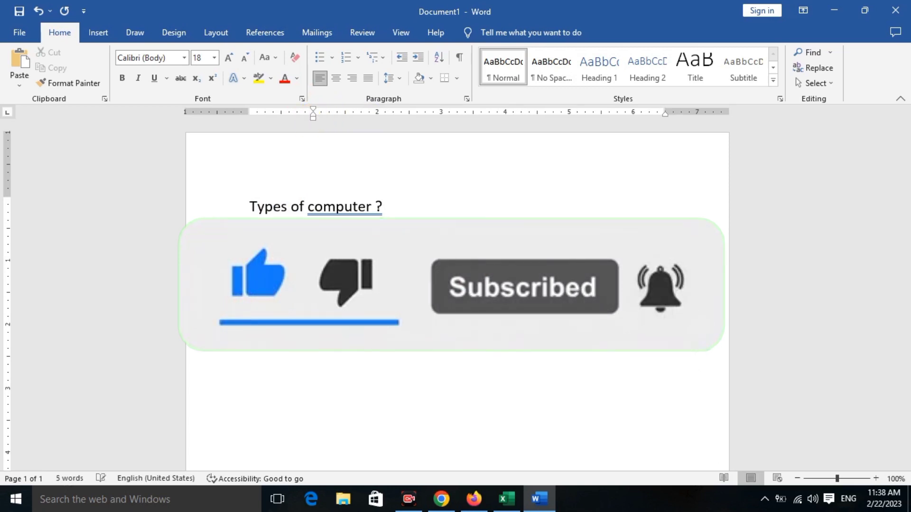
# Enter DIGITAL COMPUTER, ANALOG COMPUTER and HYBRIDE COMPUTER on separate indented lines below the heading.
pyautogui.write('CO')
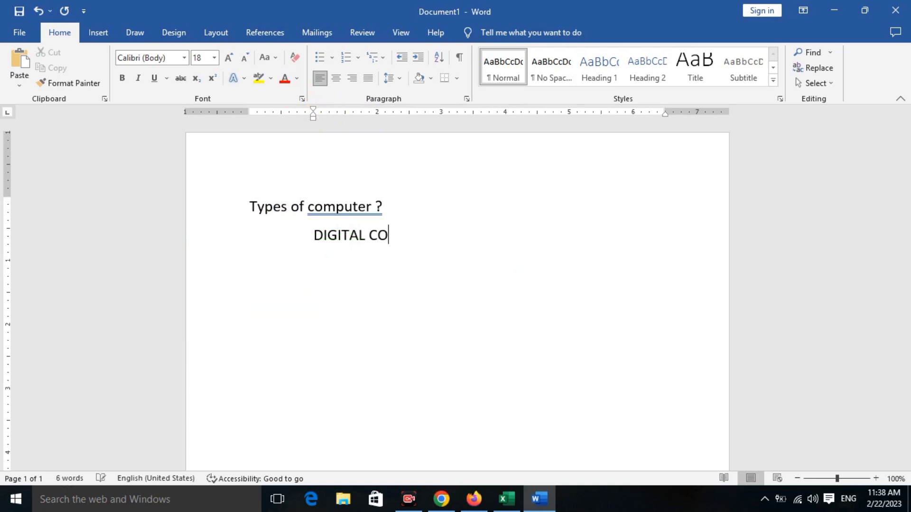
pyautogui.write('MPUTER ')
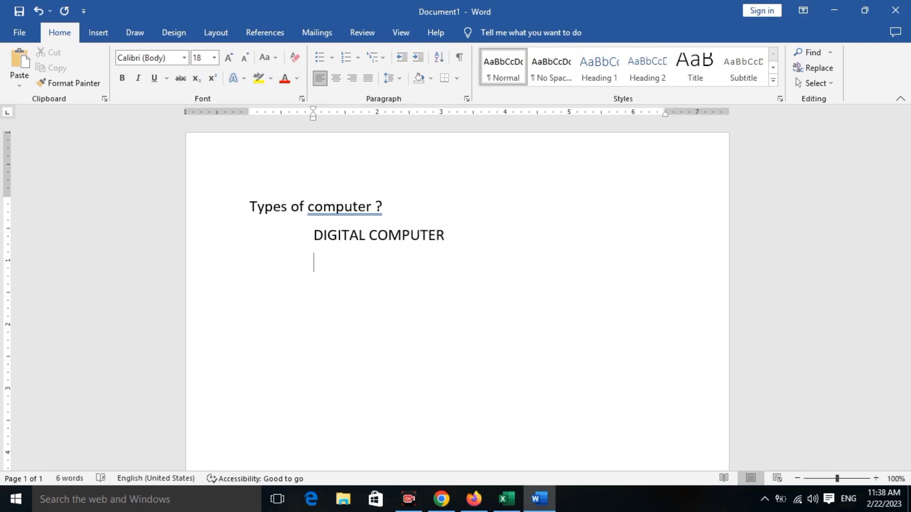
pyautogui.write('ANALOG CP')
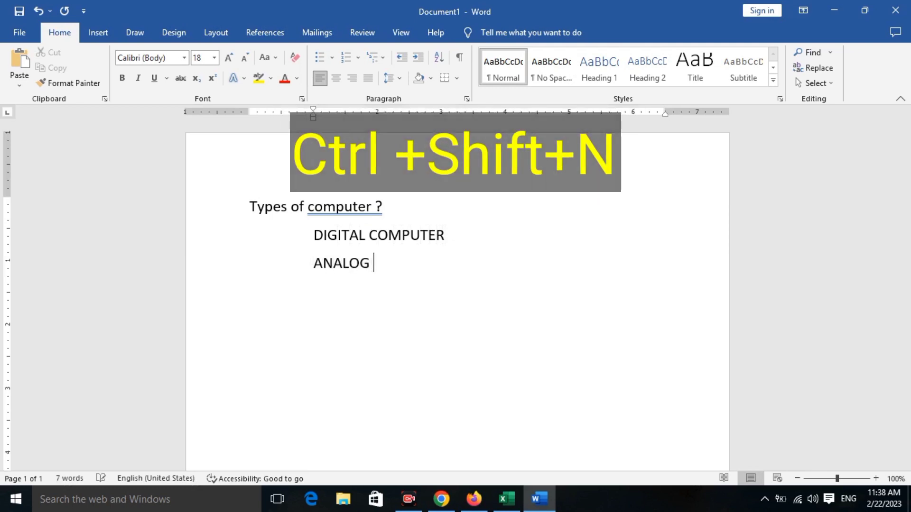
pyautogui.press('BackSpace')
pyautogui.write('OMPUTER ')
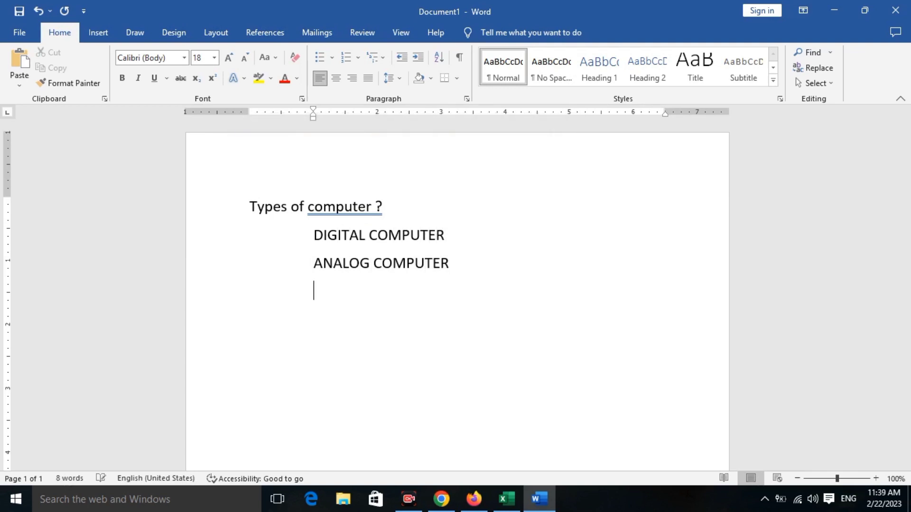
pyautogui.write('HYBRIDE ')
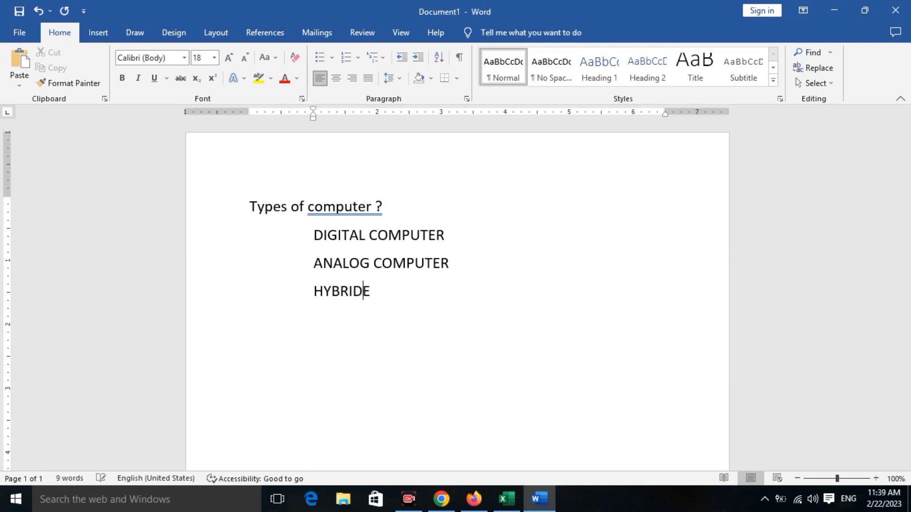
pyautogui.write('COMP')
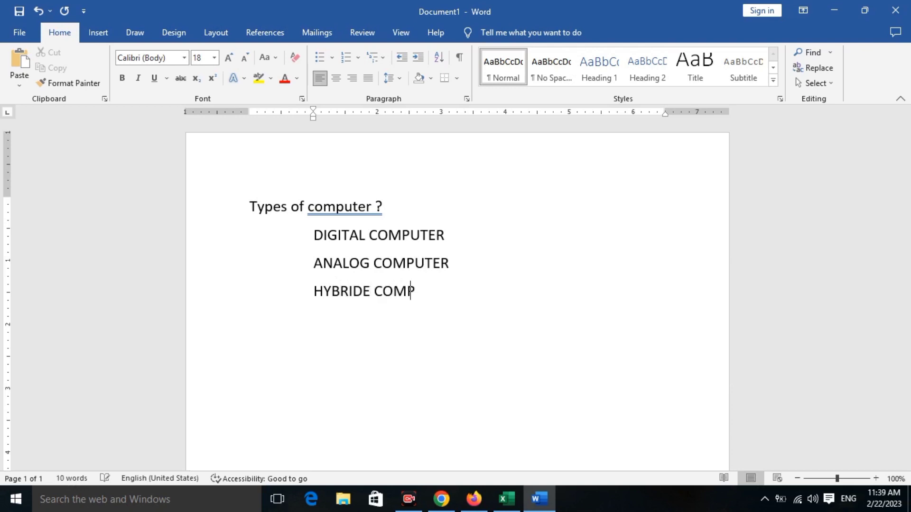
pyautogui.write('UTER')
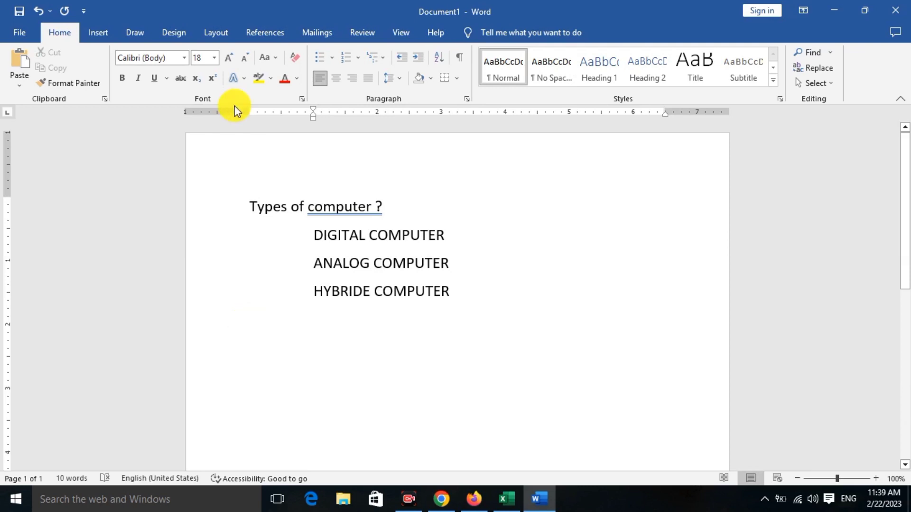
# Decrease the indent of the line below HYBRIDE COMPUTER by two levels and enter HELLO there.
pyautogui.click(404, 61)
pyautogui.click(404, 61)
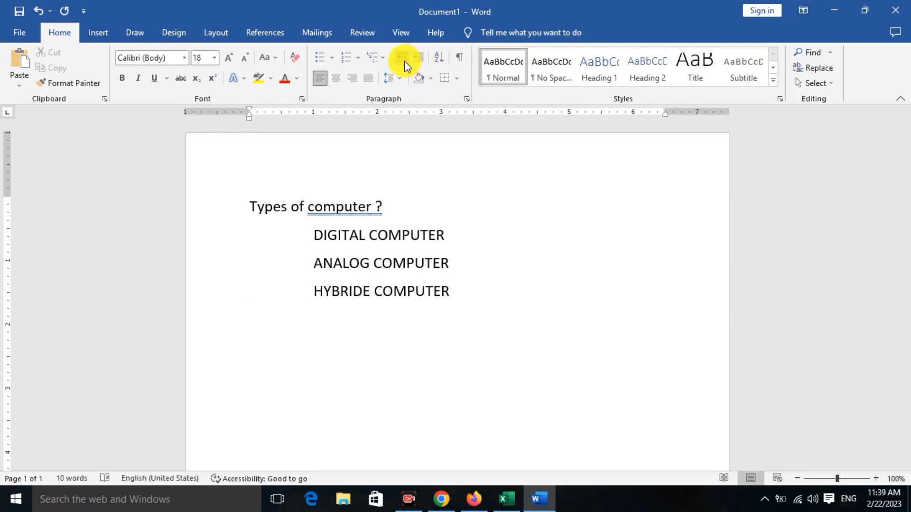
pyautogui.press('F2')
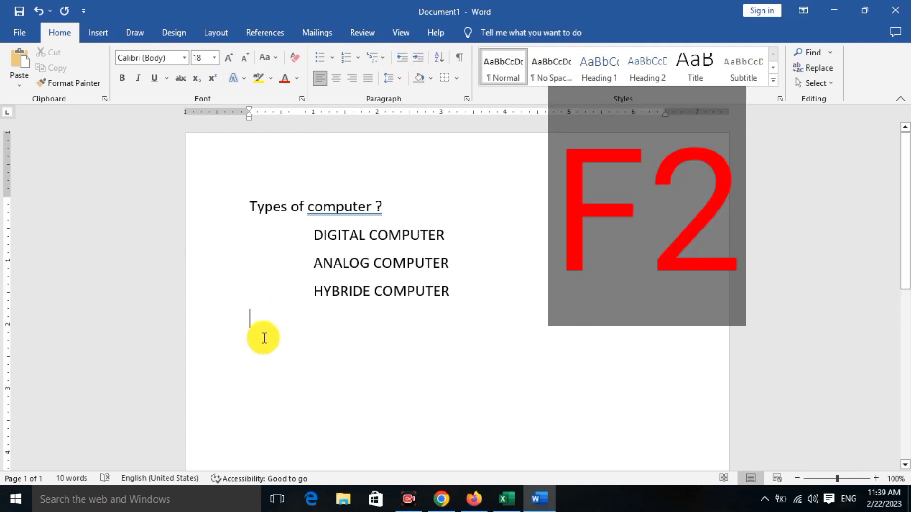
pyautogui.write('HELLO')
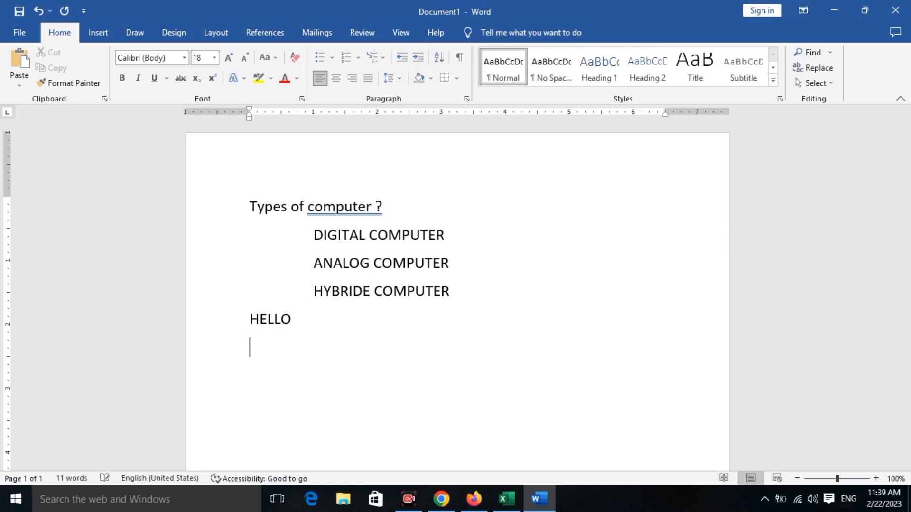
# Indent the line below HELLO by three levels and enter 1, 2 and 3 on separate lines.
pyautogui.click(419, 59)
pyautogui.click(419, 59)
pyautogui.click(419, 59)
pyautogui.write('1')
pyautogui.press('Return')
pyautogui.write('2')
pyautogui.press('Return')
pyautogui.write('3')
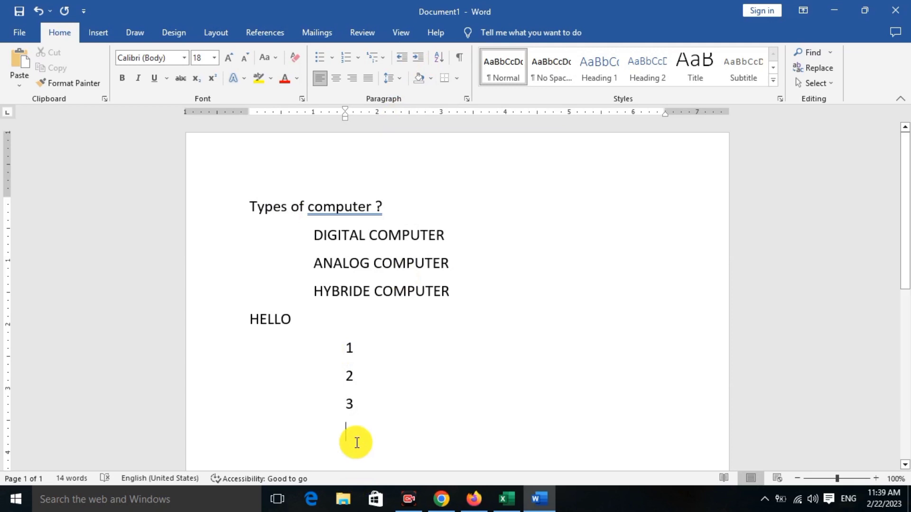
# Remove the indent from the empty line below 3, testing it with trial letters that are deleted again.
pyautogui.press('BackSpace')
pyautogui.press('BackSpace')
pyautogui.press('BackSpace')
pyautogui.write('DH')
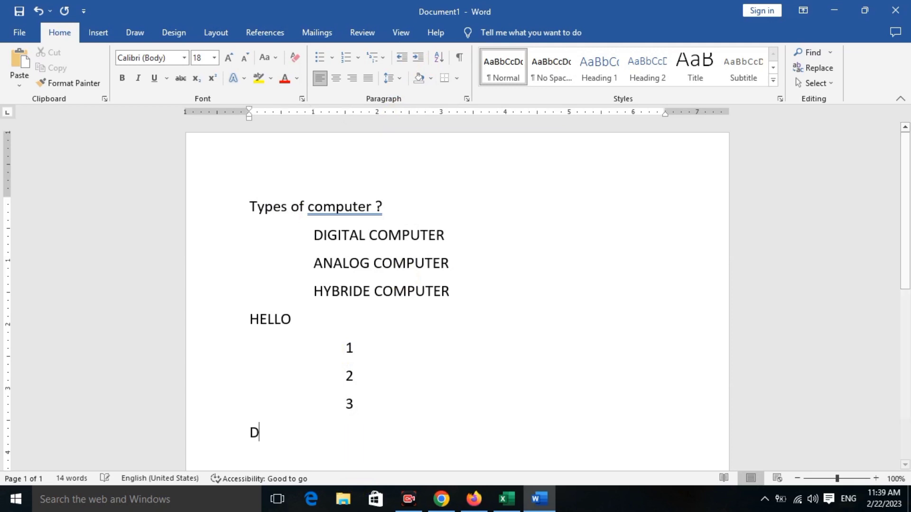
pyautogui.press('BackSpace')
pyautogui.press('BackSpace')
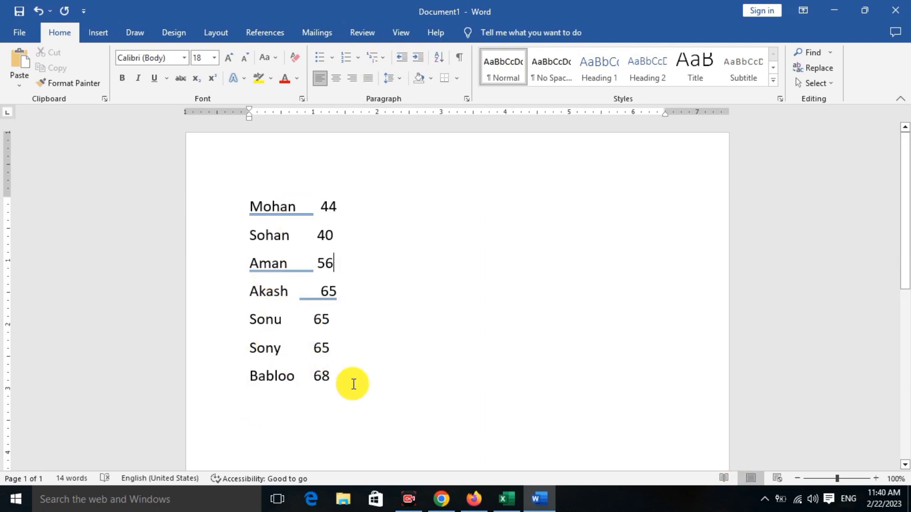
# Sort the whole list of names and marks by paragraphs as text in ascending order.
pyautogui.hotkey('ctrl', 'a')
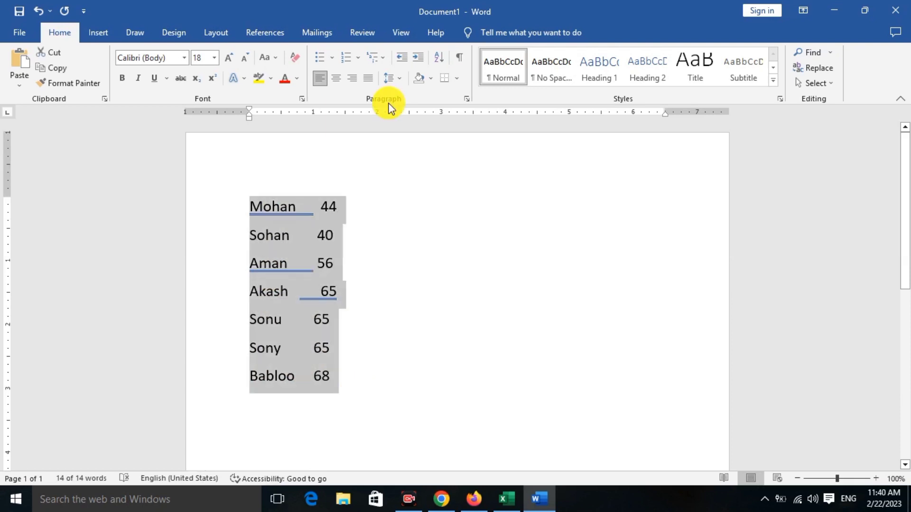
pyautogui.click(439, 56)
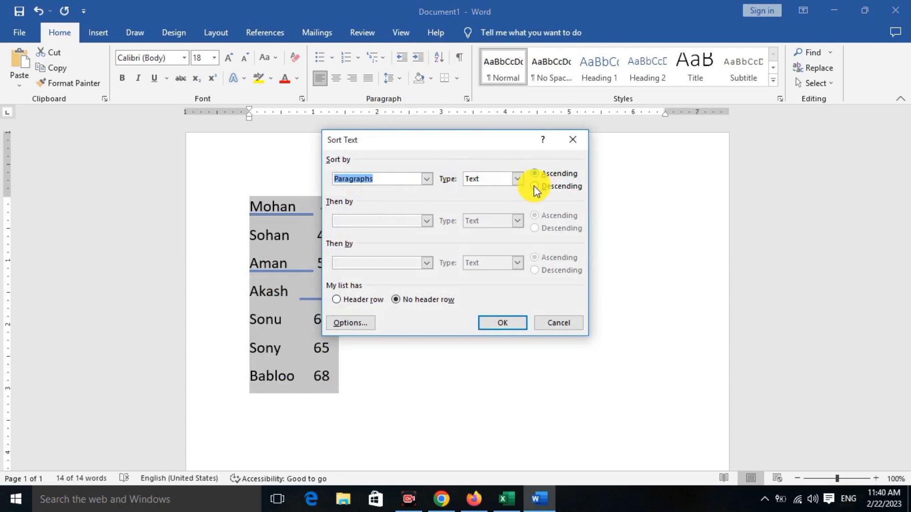
pyautogui.click(548, 175)
pyautogui.click(499, 322)
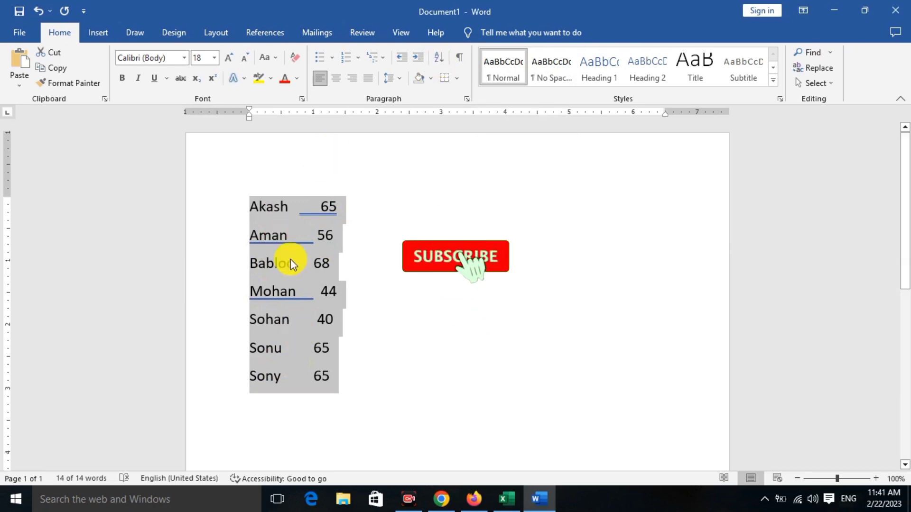
# Replace the selected list with the numbers 5, 1, 2 and 3, each on its own line.
pyautogui.press('Delete')
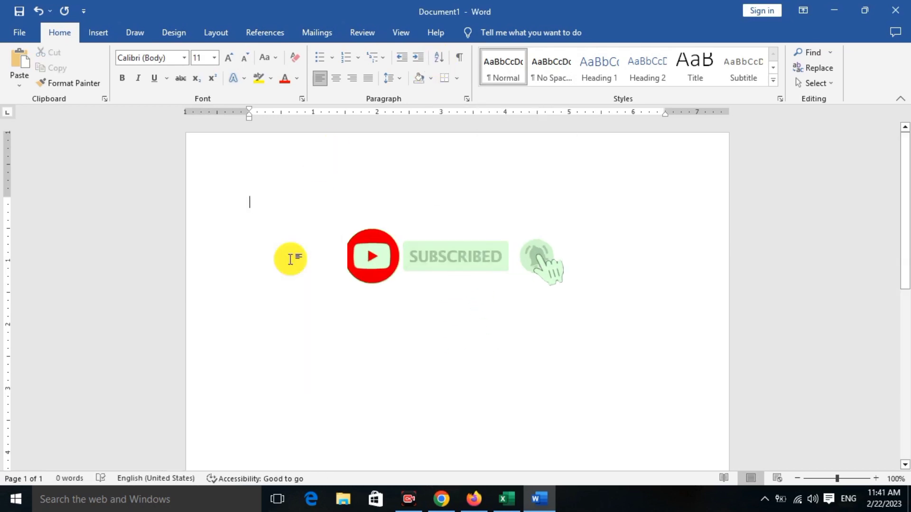
pyautogui.write('5')
pyautogui.press('Return')
pyautogui.write('1')
pyautogui.press('Return')
pyautogui.write('2')
pyautogui.press('Return')
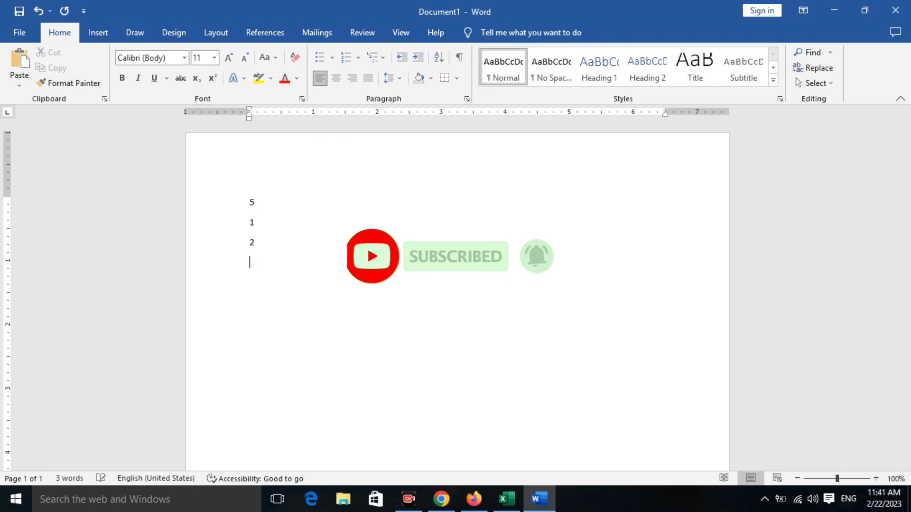
pyautogui.write('3')
# Enlarge the font of all the numbers to 24 pt.
pyautogui.hotkey('ctrl', 'a')
pyautogui.hotkey('ctrl', 'shift', '.')
pyautogui.hotkey('ctrl', 'shift', '.')
pyautogui.hotkey('ctrl', 'shift', '.')
pyautogui.hotkey('ctrl', 'shift', '.')
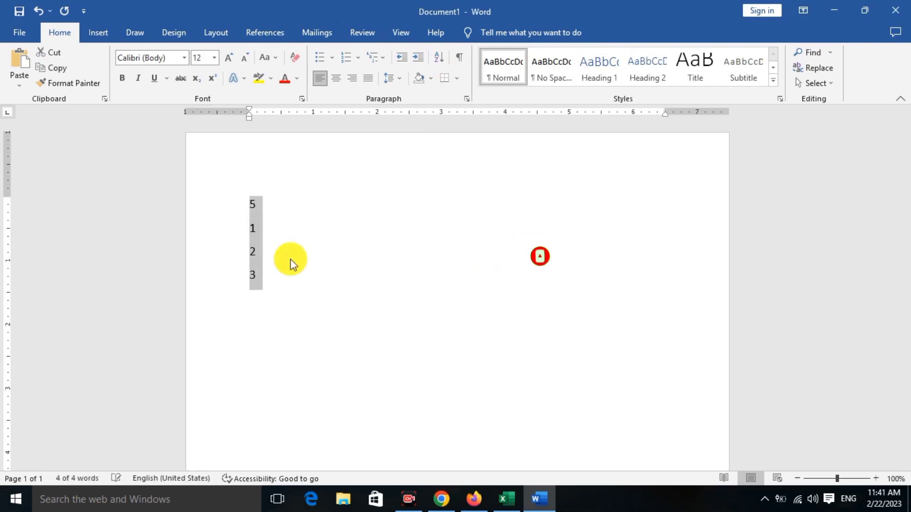
pyautogui.hotkey('ctrl', 'shift', '.')
pyautogui.hotkey('ctrl', 'shift', '.')
pyautogui.hotkey('ctrl', 'shift', '.')
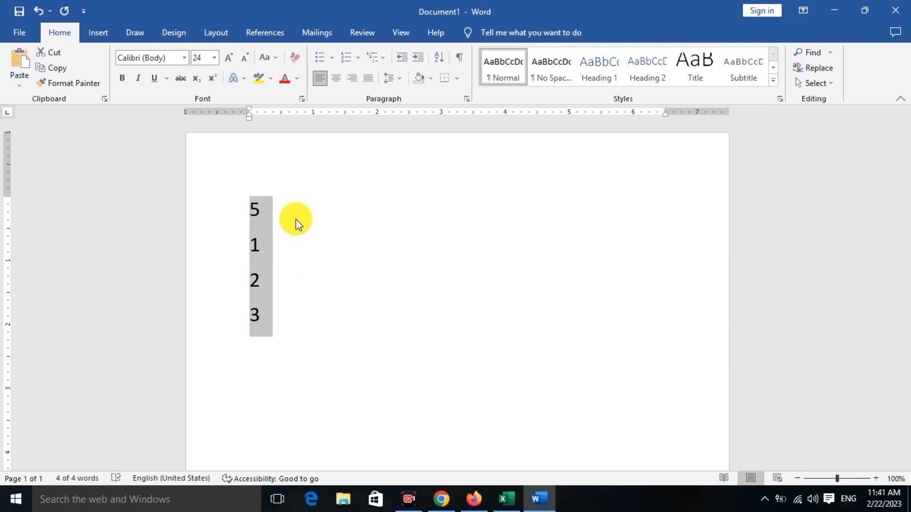
# Add the number 4 on a new line below 3, followed by an empty line.
pyautogui.click(283, 341)
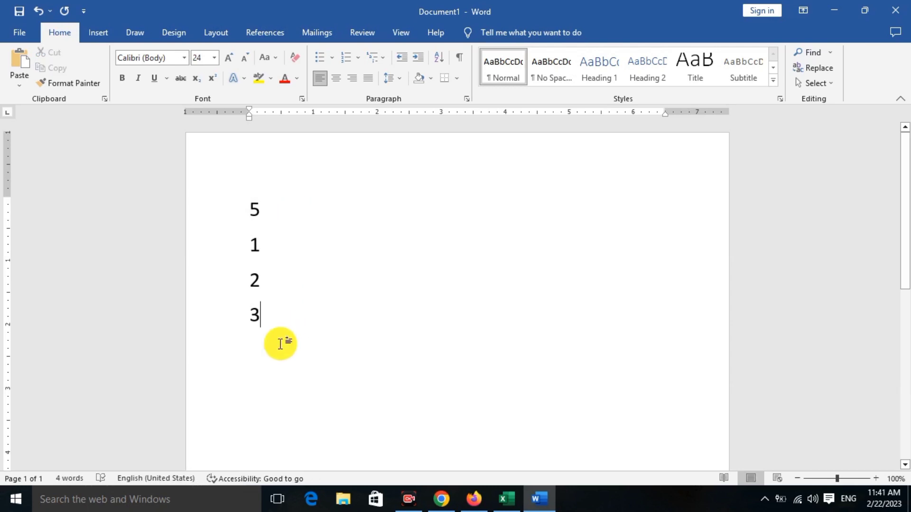
pyautogui.press('Return')
pyautogui.write('2')
pyautogui.press('BackSpace')
pyautogui.write('4')
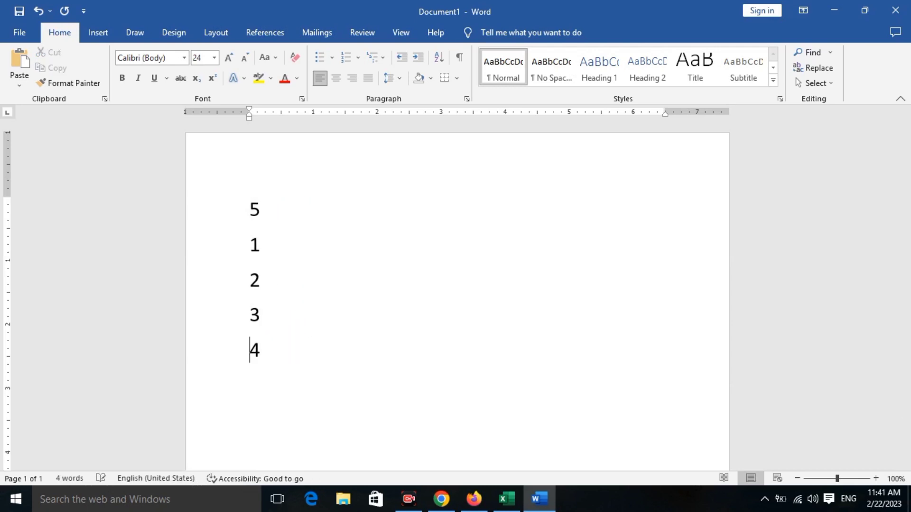
pyautogui.press('Return')
# Sort the whole number list by paragraphs as Number type in ascending order.
pyautogui.hotkey('ctrl', 'a')
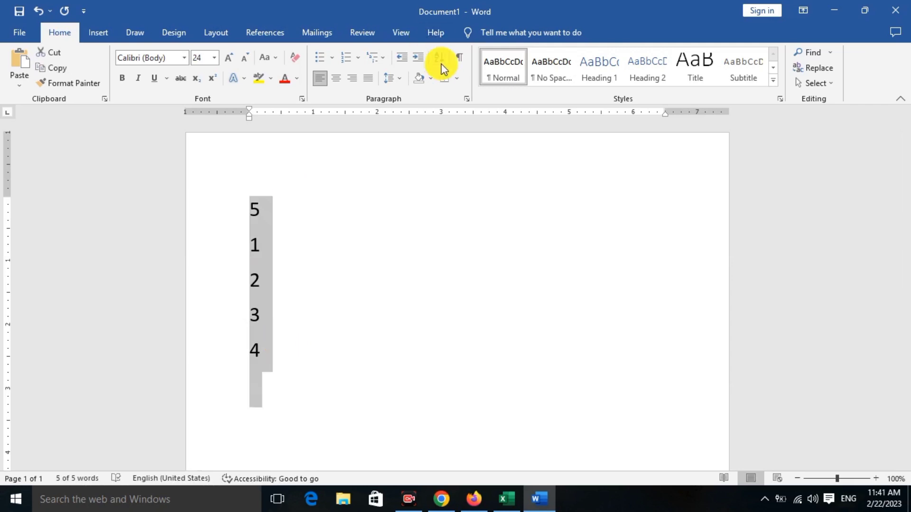
pyautogui.click(439, 59)
pyautogui.click(491, 178)
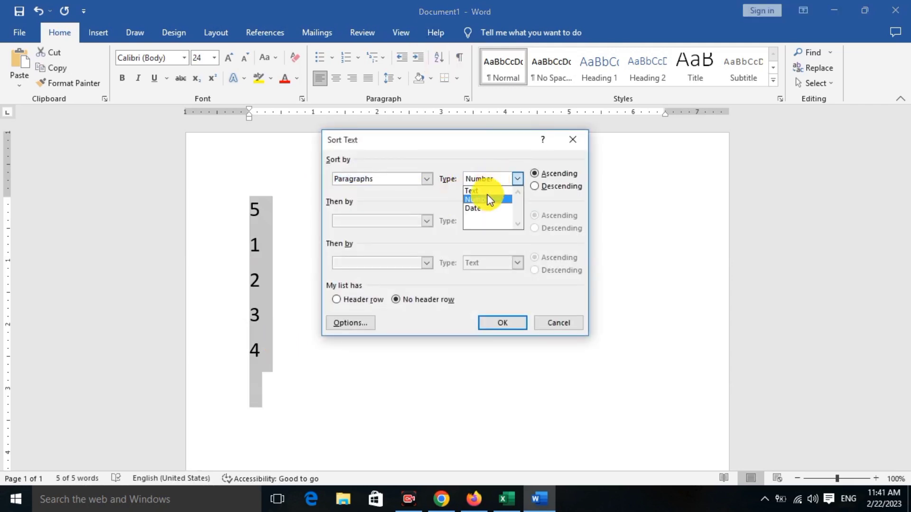
pyautogui.click(485, 201)
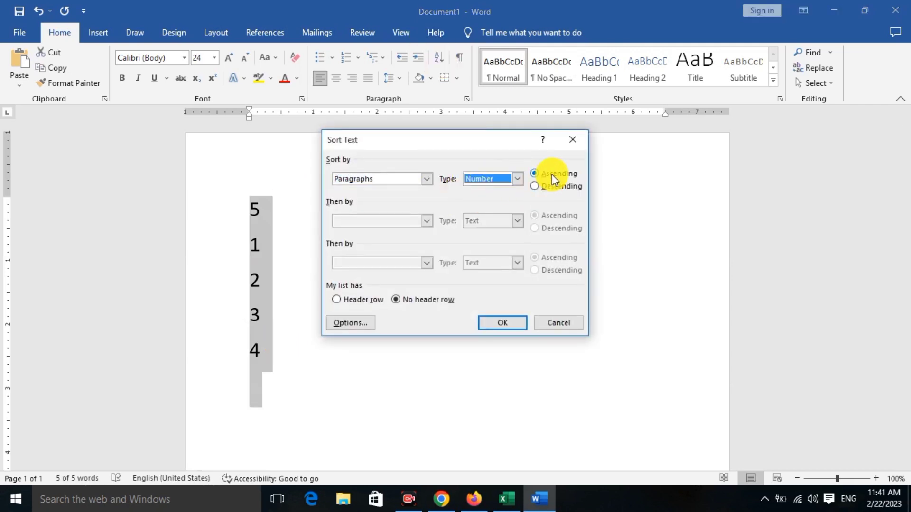
pyautogui.click(506, 323)
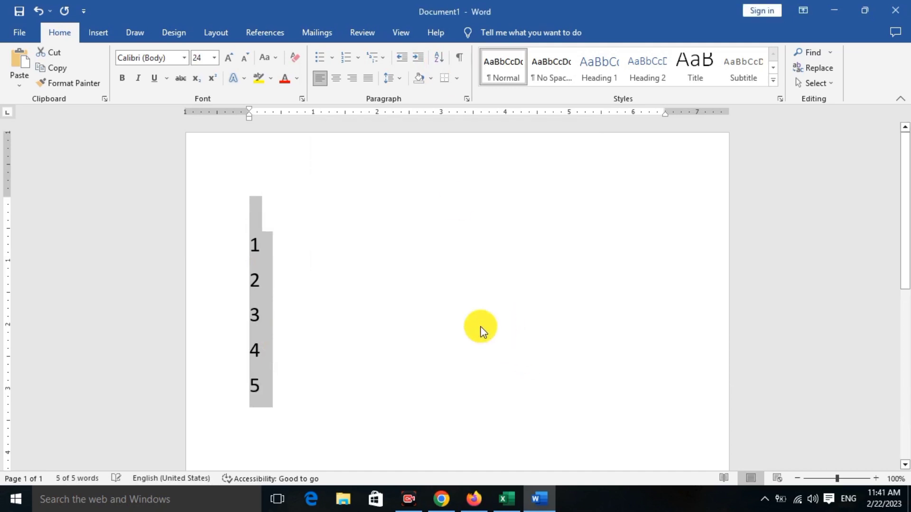
# Sort the selected number list by paragraphs as Number type in descending order.
pyautogui.click(440, 58)
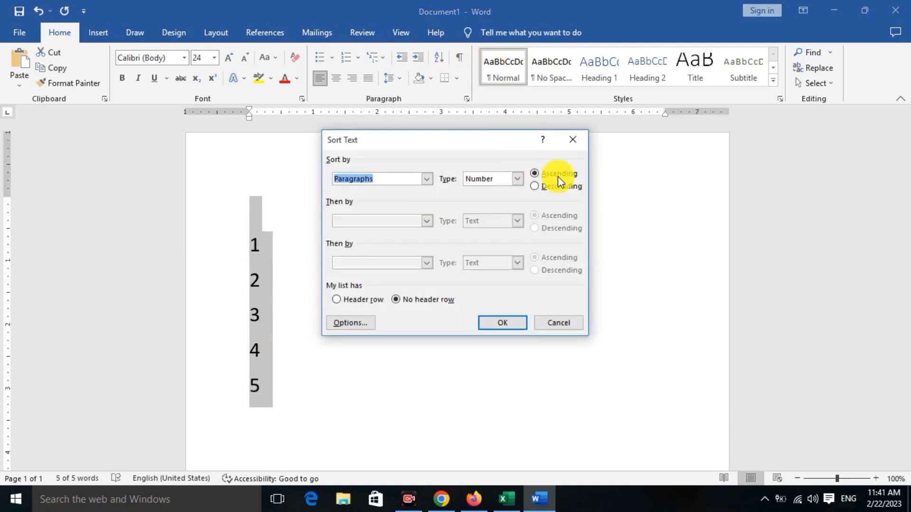
pyautogui.click(555, 187)
pyautogui.click(503, 323)
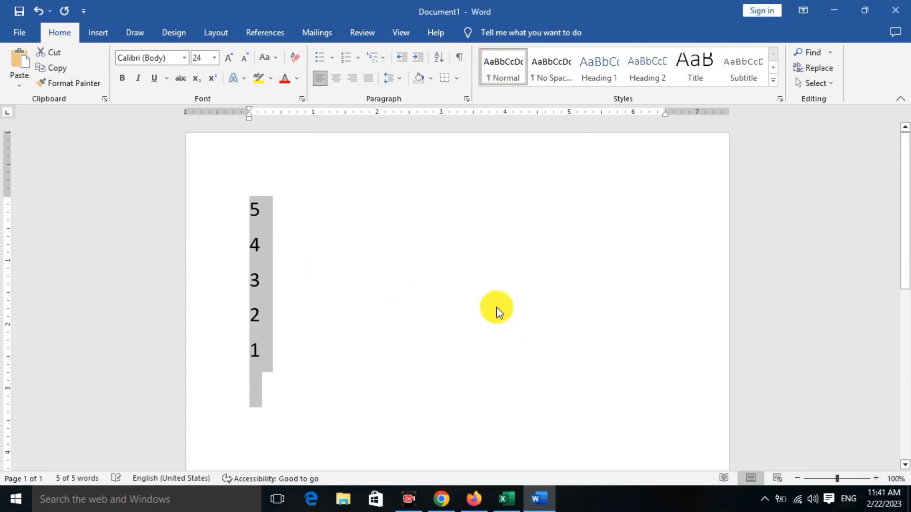
# Sort the selected number list by paragraphs as Number type back into ascending order and deselect it.
pyautogui.click(444, 65)
pyautogui.click(507, 178)
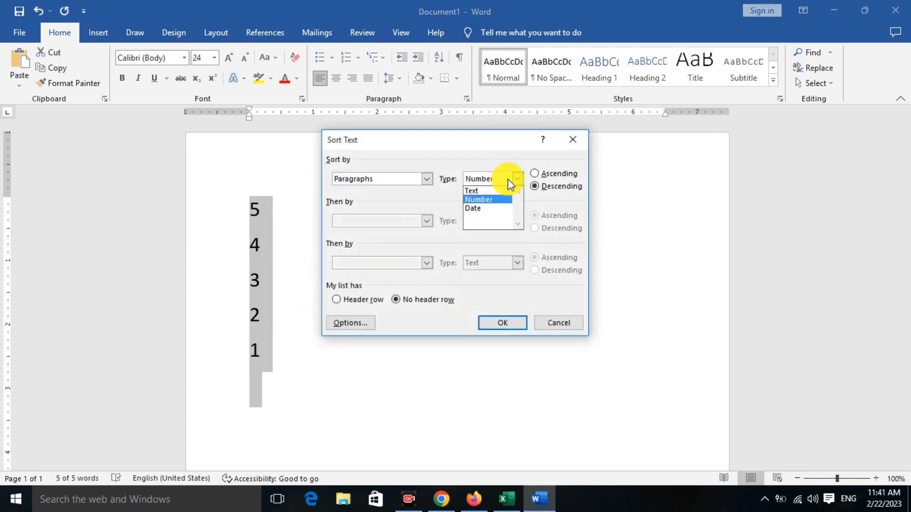
pyautogui.click(490, 200)
pyautogui.click(535, 173)
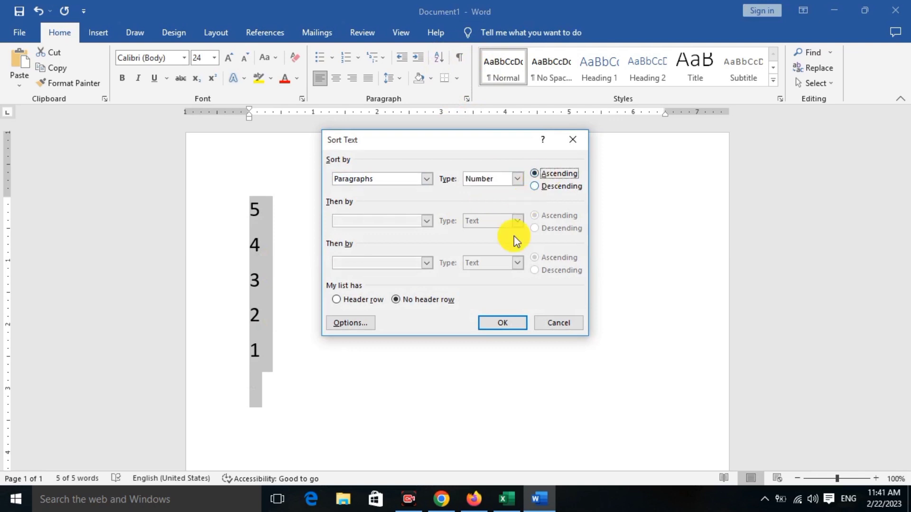
pyautogui.click(505, 323)
pyautogui.click(360, 327)
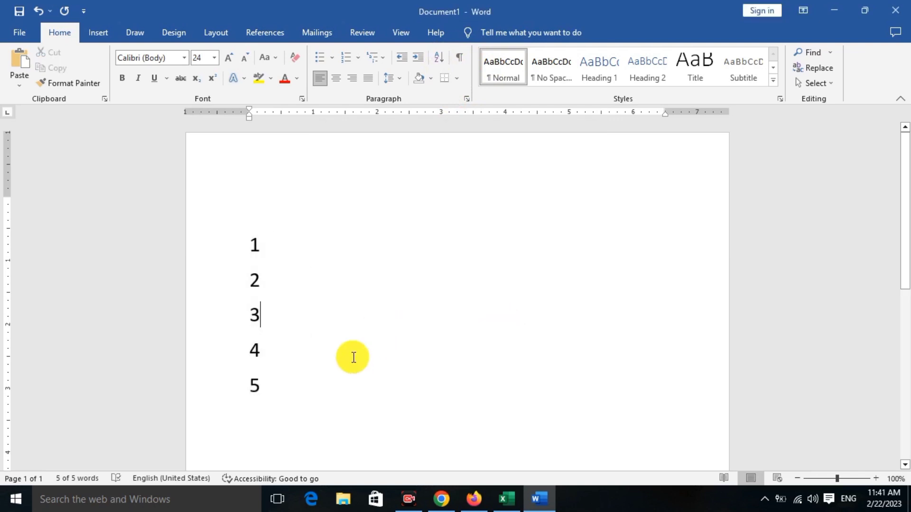
# Delete the entire number list from the page.
pyautogui.moveTo(330, 398); pyautogui.dragTo(112, 182)
pyautogui.press('Delete')
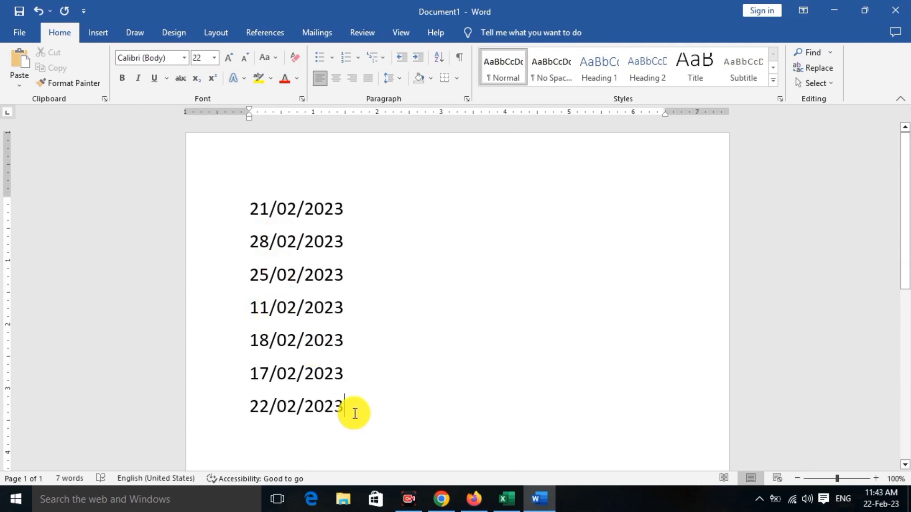
# Sort the whole list of dates by paragraphs as Date type in ascending order.
pyautogui.moveTo(353, 413); pyautogui.dragTo(190, 209)
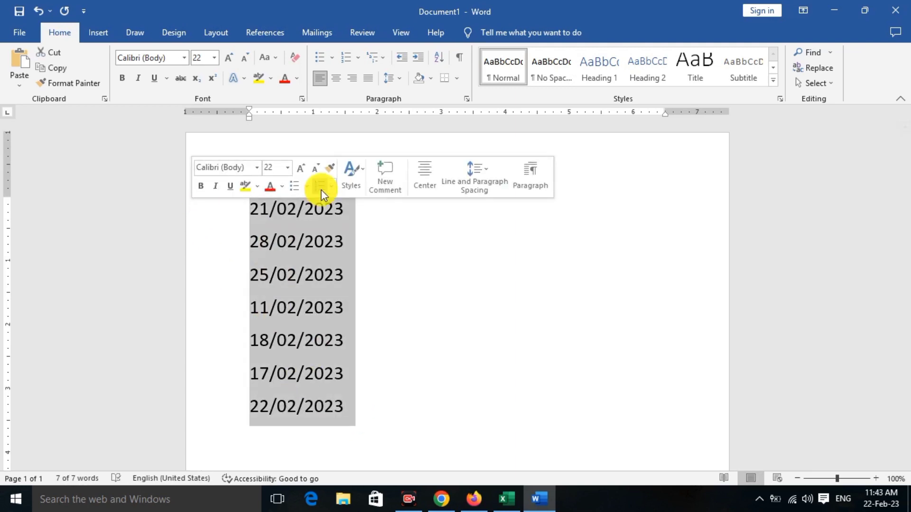
pyautogui.click(442, 59)
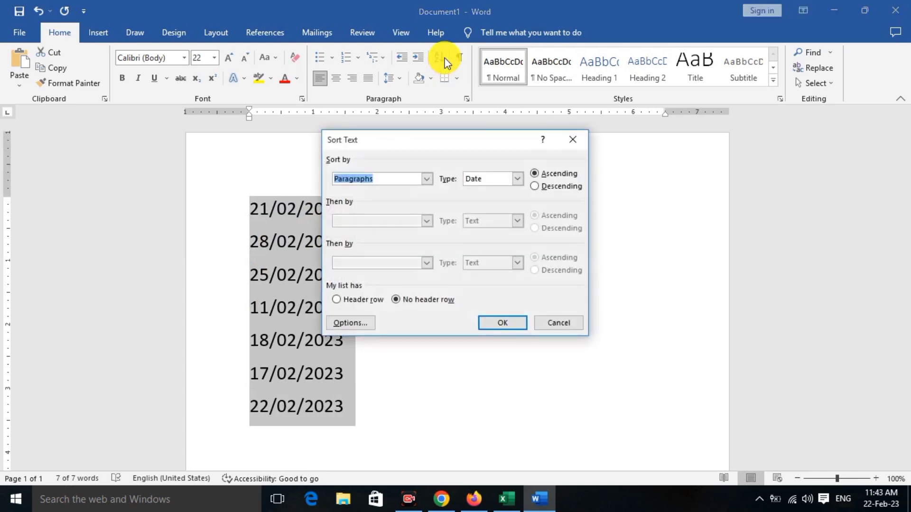
pyautogui.click(480, 182)
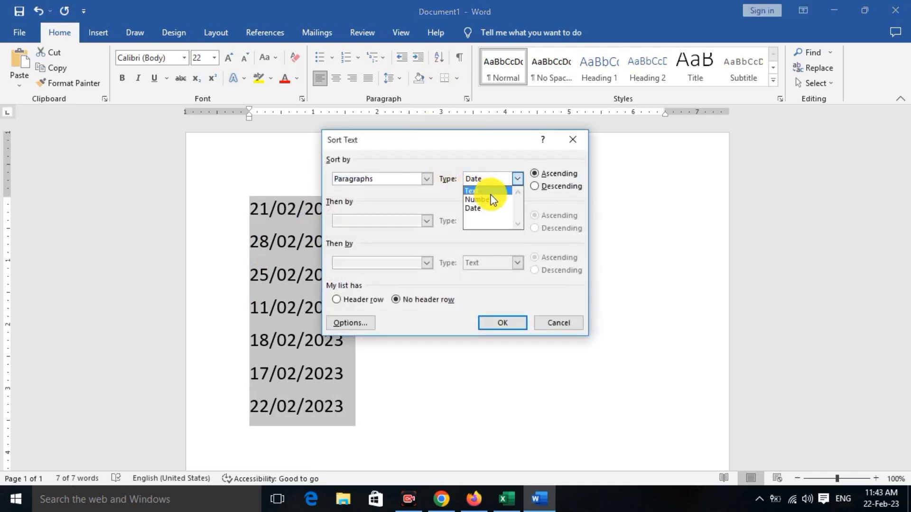
pyautogui.click(487, 208)
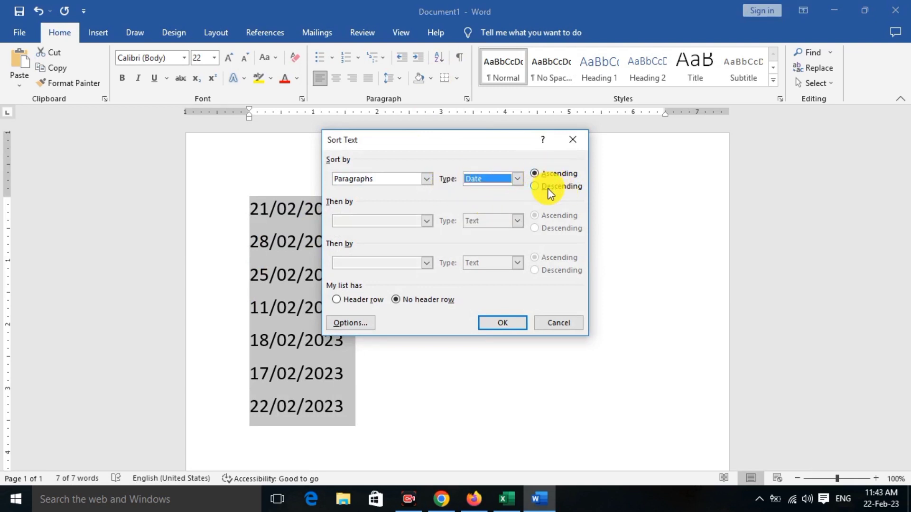
pyautogui.click(498, 325)
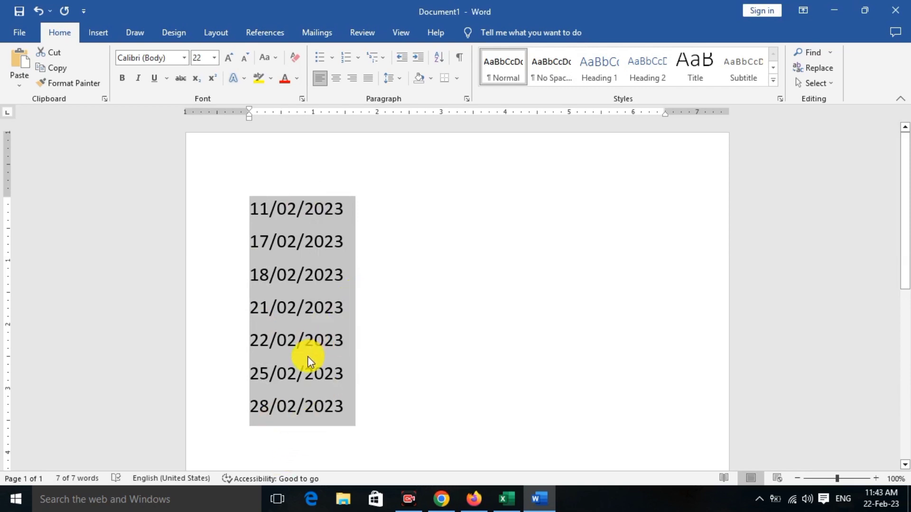
# Run the paragraph sort on the selected dates once more, keeping Date type and ascending order.
pyautogui.click(438, 60)
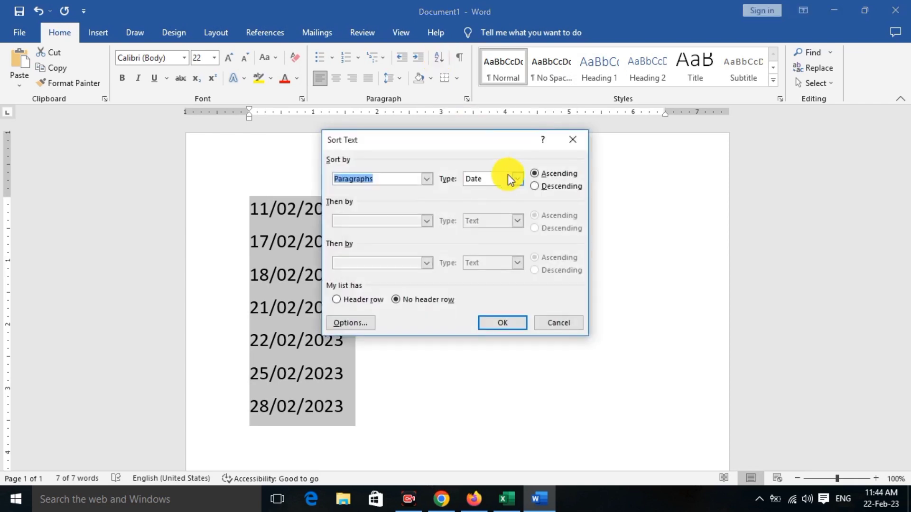
pyautogui.click(509, 177)
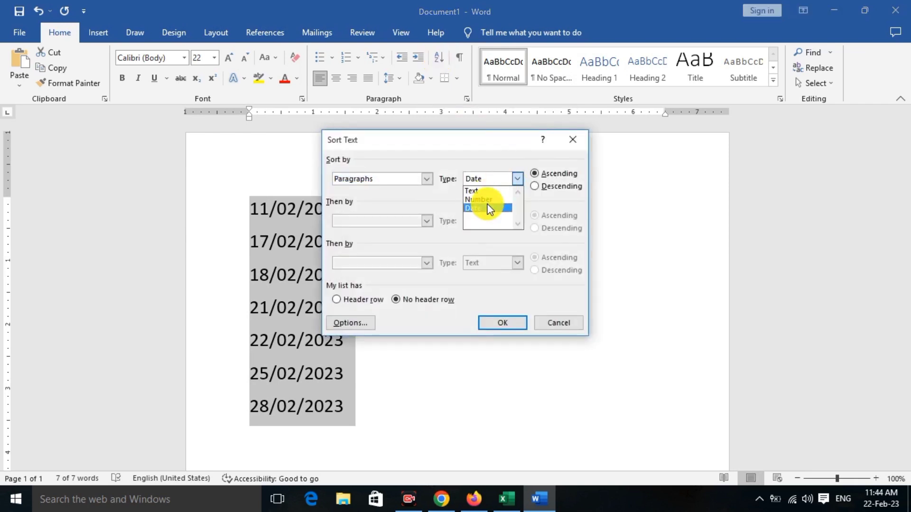
pyautogui.click(502, 324)
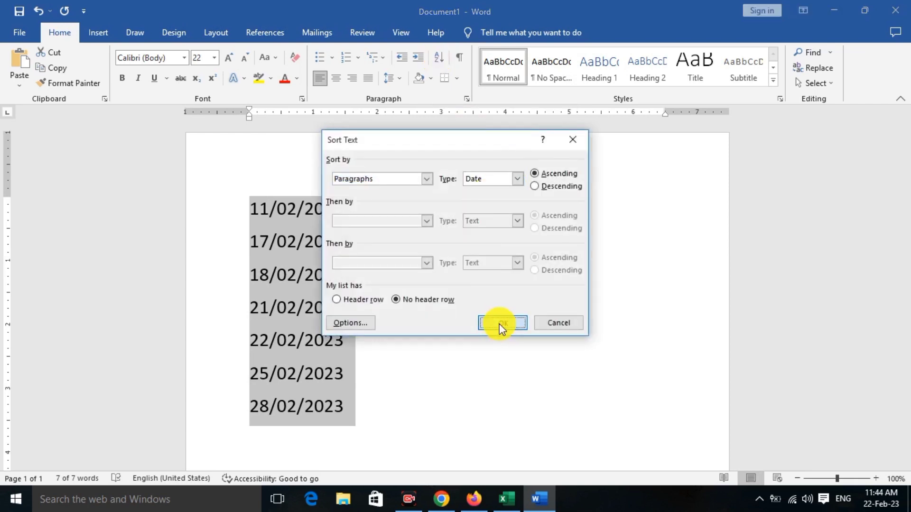
pyautogui.click(502, 324)
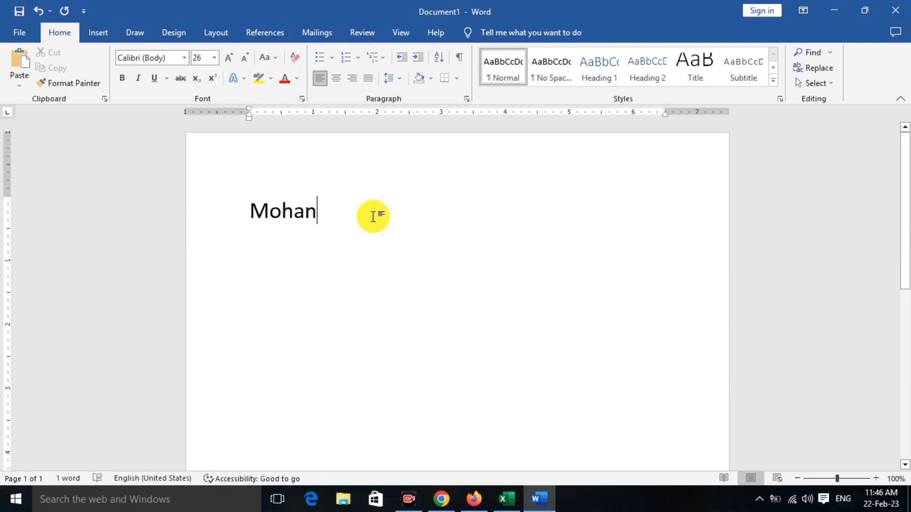
# Right-align the name line and add a second first name on a new line below it, followed by an empty line.
pyautogui.hotkey('ctrl', 'r')
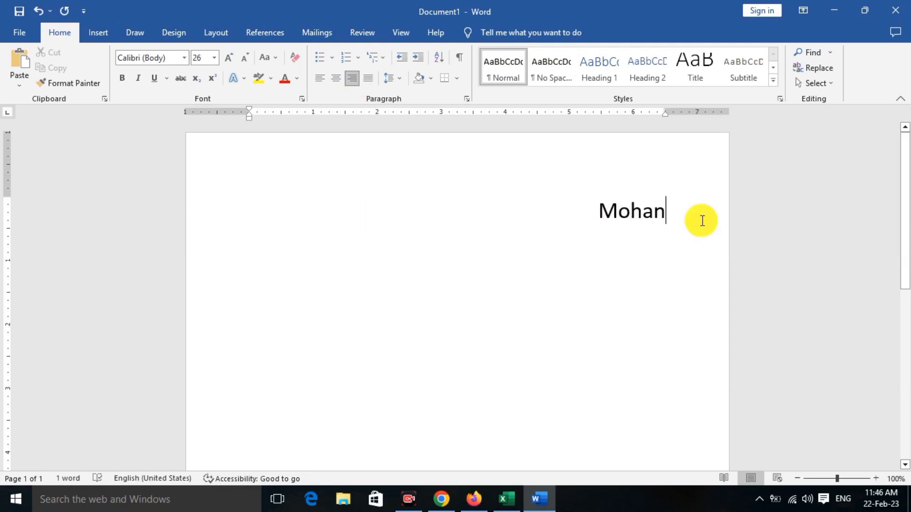
pyautogui.press('Return')
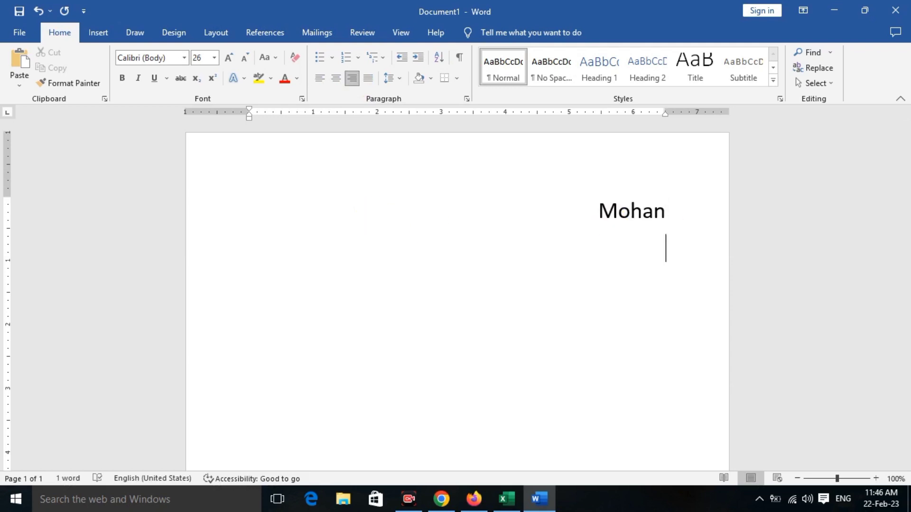
pyautogui.write('sonu')
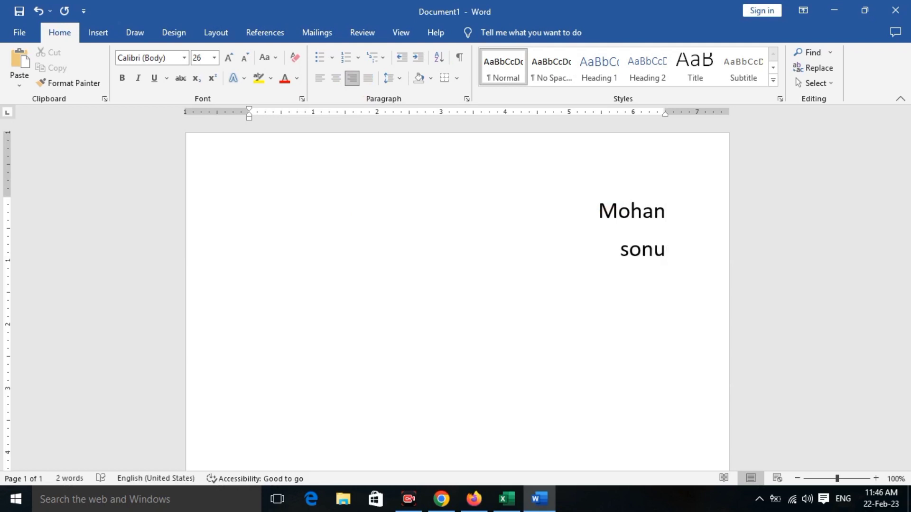
pyautogui.press('Return')
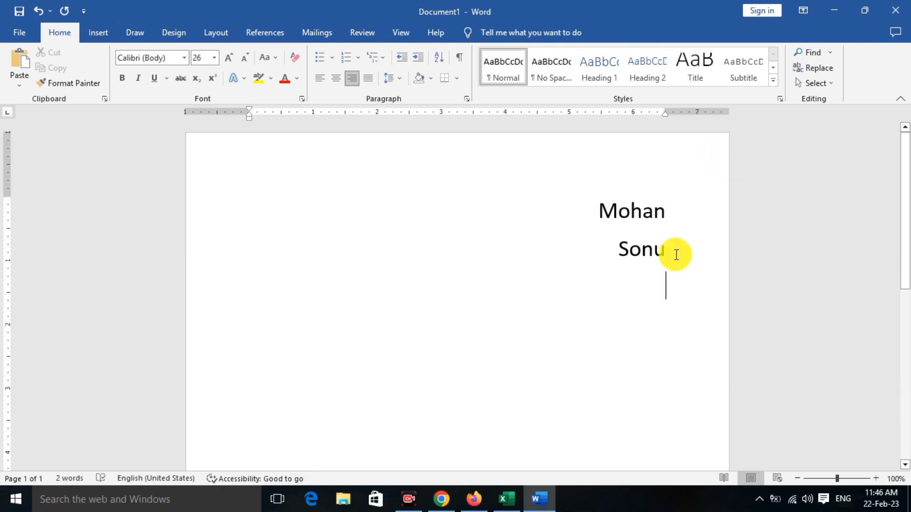
# Switch both name lines to left alignment, to right alignment and back to left alignment.
pyautogui.moveTo(666, 253); pyautogui.dragTo(608, 249)
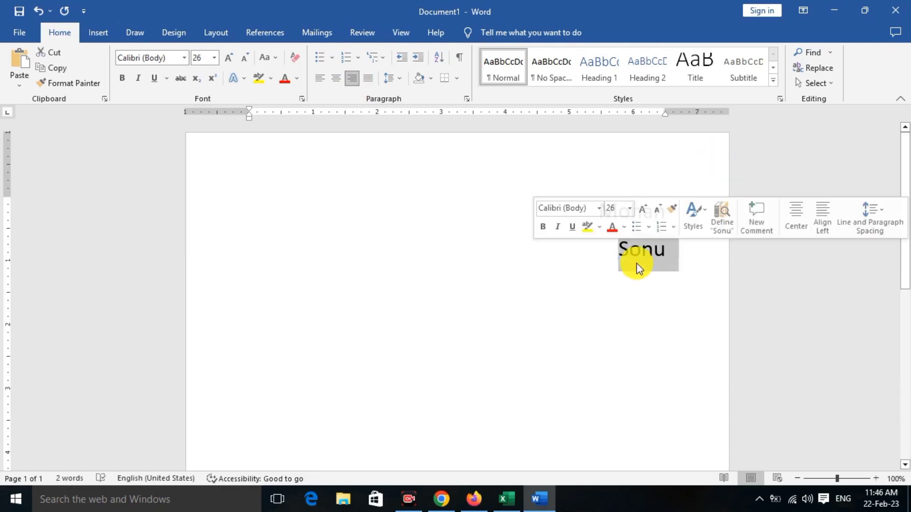
pyautogui.moveTo(677, 257); pyautogui.dragTo(564, 195)
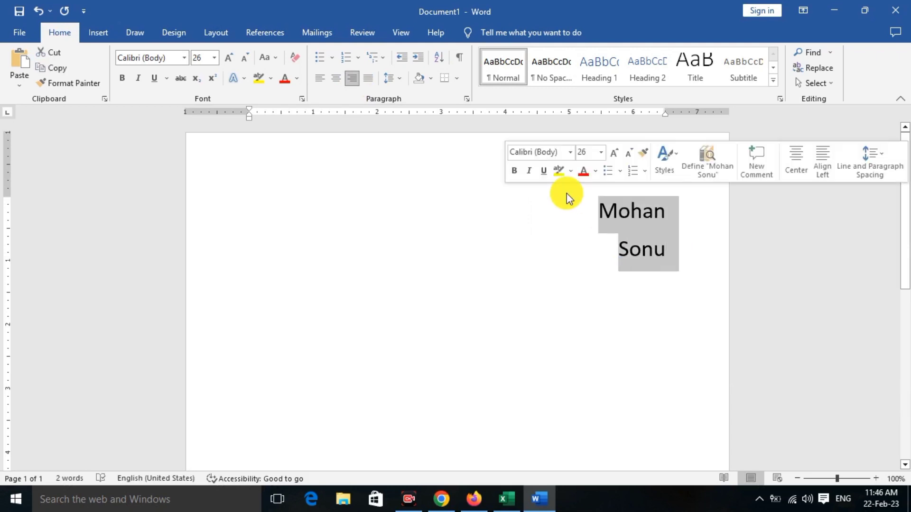
pyautogui.click(318, 77)
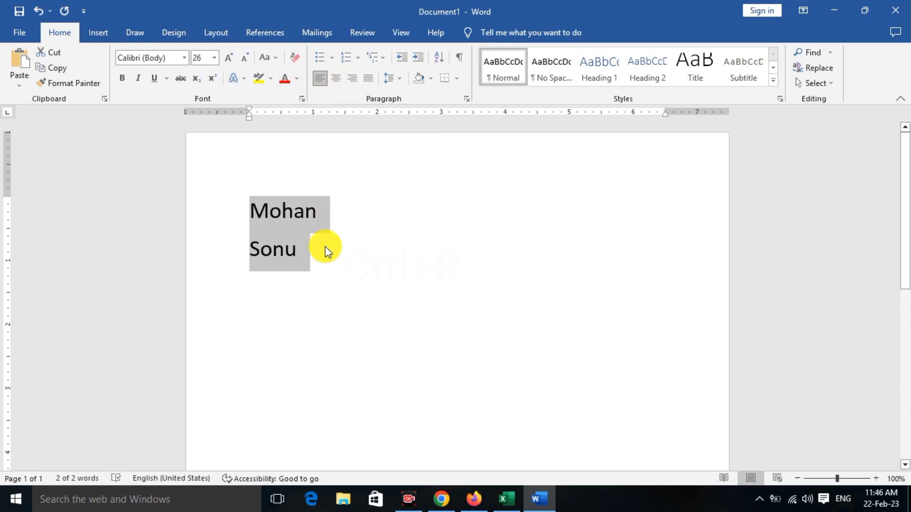
pyautogui.hotkey('ctrl', 'r')
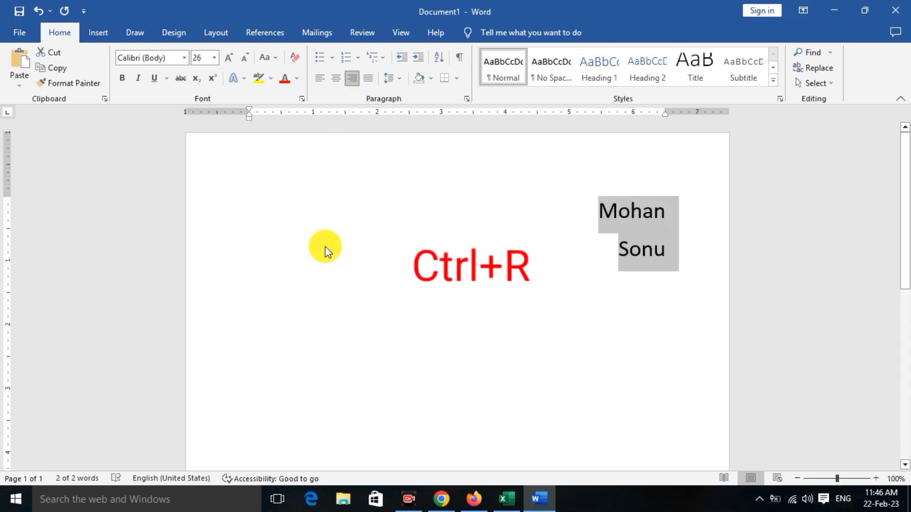
pyautogui.hotkey('ctrl', 'l')
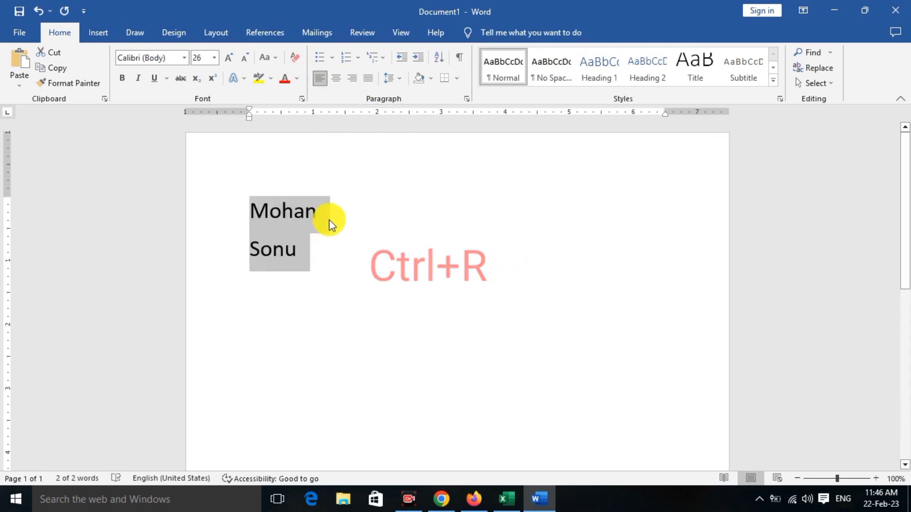
pyautogui.click(335, 259)
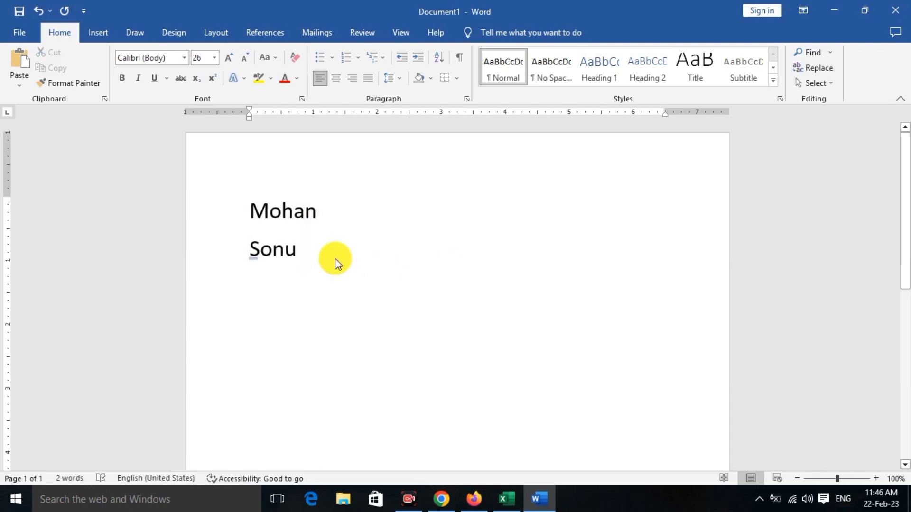
# Remove the second name line and center the remaining name.
pyautogui.doubleClick(240, 253)
pyautogui.hotkey('ctrl', 'r')
pyautogui.click(315, 211)
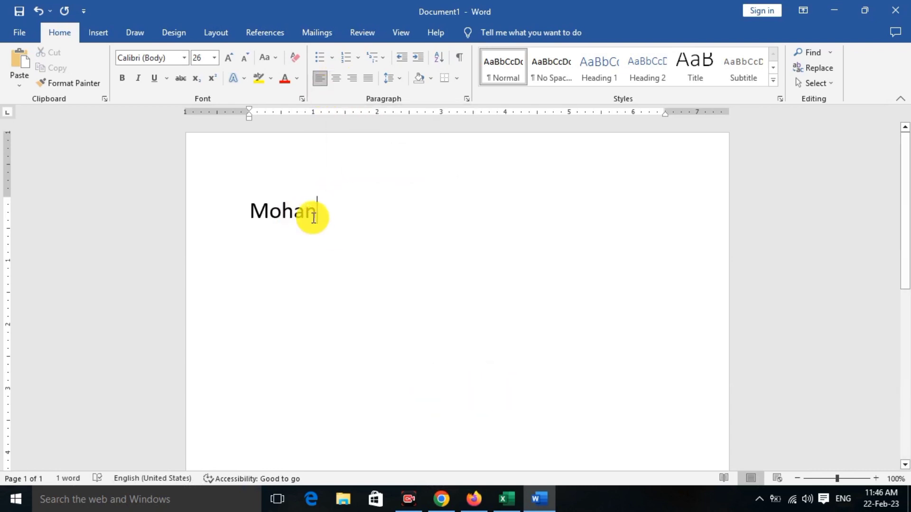
pyautogui.moveTo(313, 211); pyautogui.dragTo(262, 205)
pyautogui.click(338, 76)
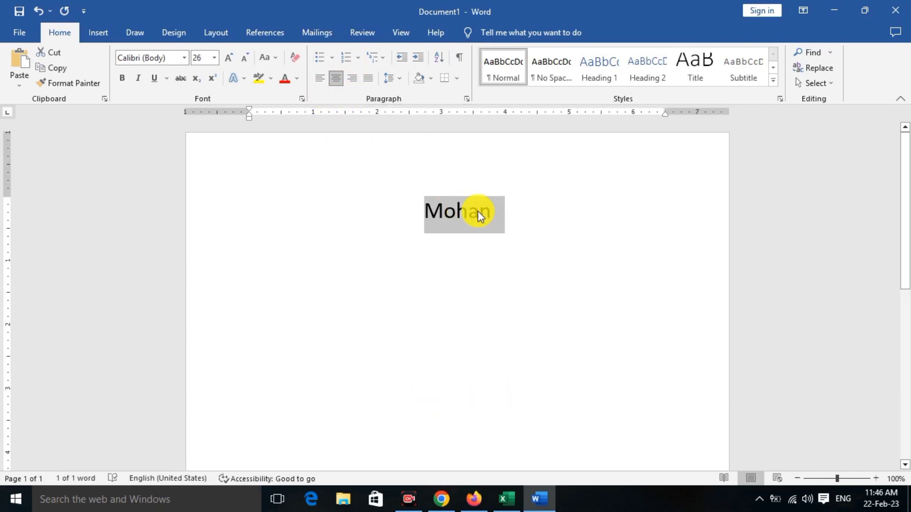
# Delete the centered name and set the empty line back to left alignment.
pyautogui.press('Delete')
pyautogui.hotkey('ctrl', 'r')
pyautogui.hotkey('ctrl', 'e')
pyautogui.hotkey('ctrl', 'l')
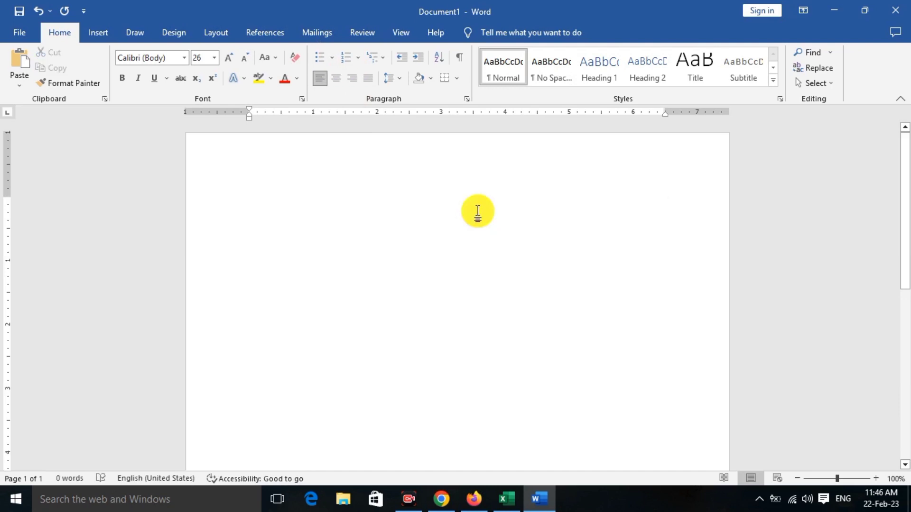
pyautogui.write('h')
pyautogui.press('BackSpace')
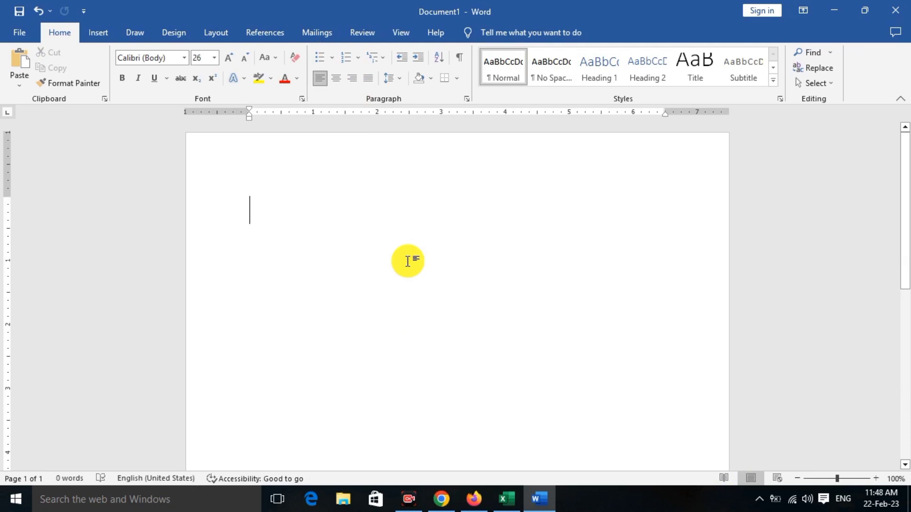
# Enter HELLO as centered text and switch its alignment to left, right and back to left.
pyautogui.hotkey('ctrl', 'e')
pyautogui.write('HELLO')
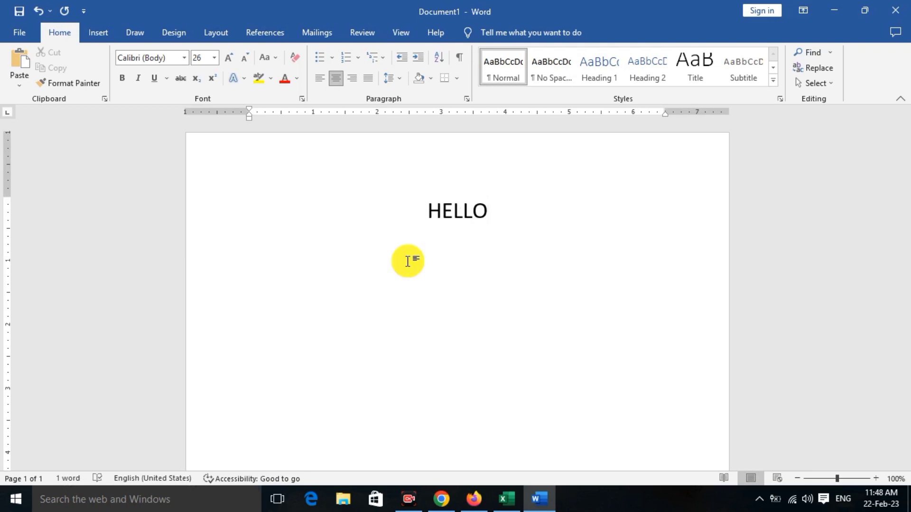
pyautogui.hotkey('ctrl', 'l')
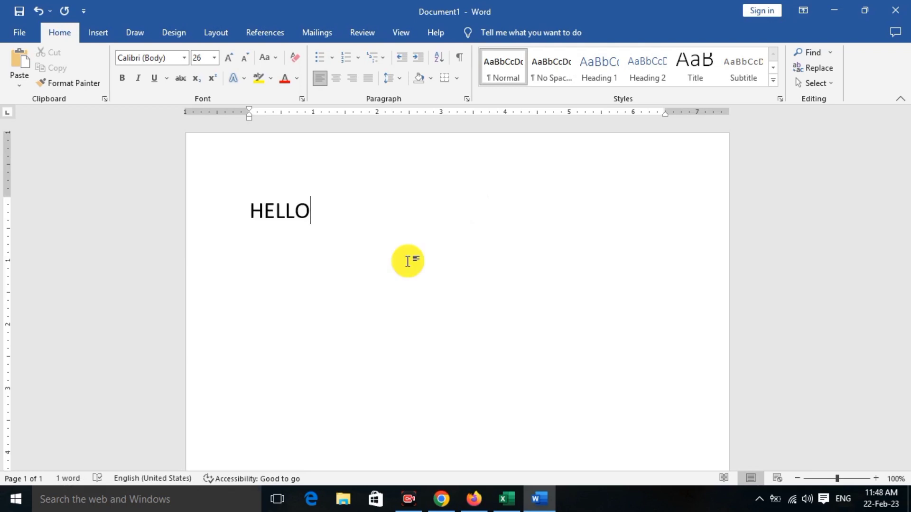
pyautogui.hotkey('ctrl', 'r')
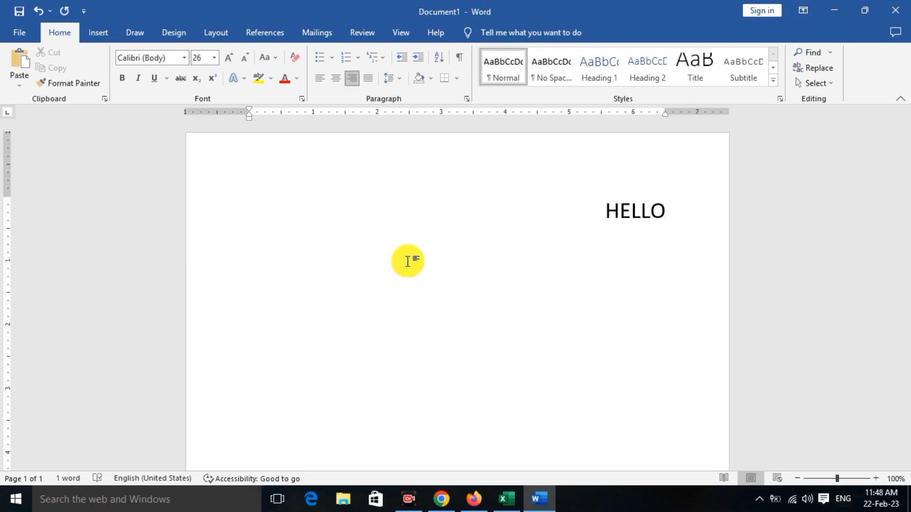
pyautogui.hotkey('ctrl', 'l')
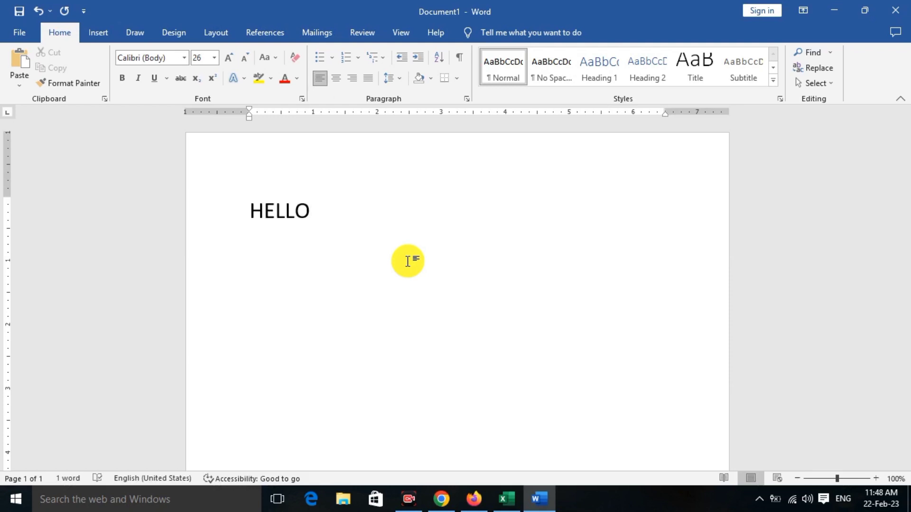
# Replace HELLO with sample paragraphs generated by =rand() and return to the start of the document.
pyautogui.press('BackSpace')
pyautogui.press('BackSpace')
pyautogui.press('BackSpace')
pyautogui.press('BackSpace')
pyautogui.press('BackSpace')
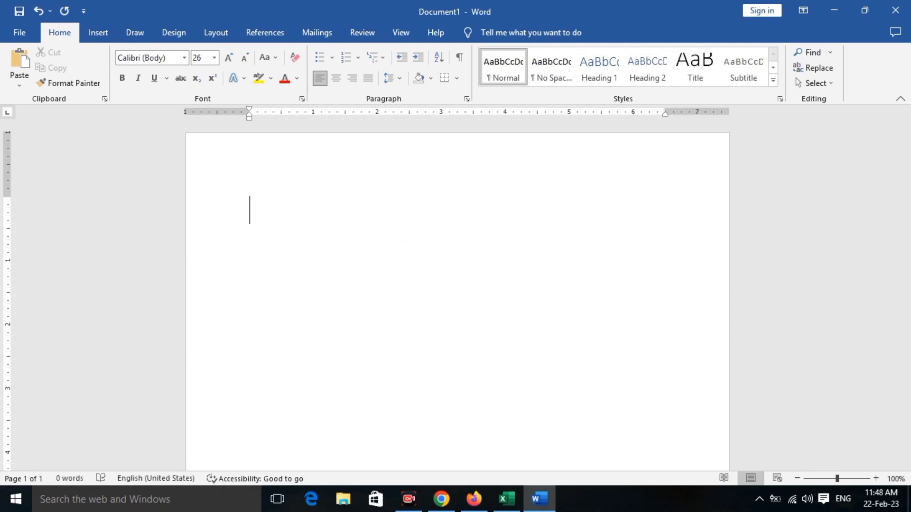
pyautogui.write('=rand()')
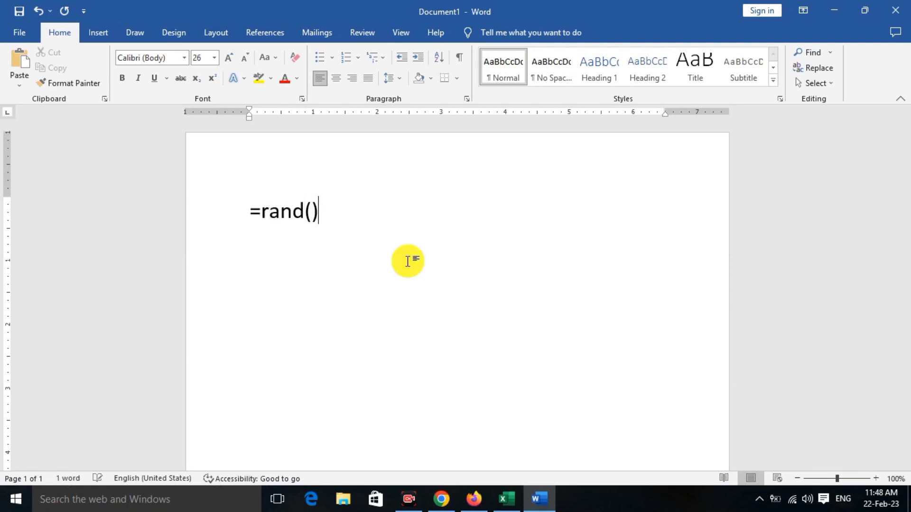
pyautogui.press('Return')
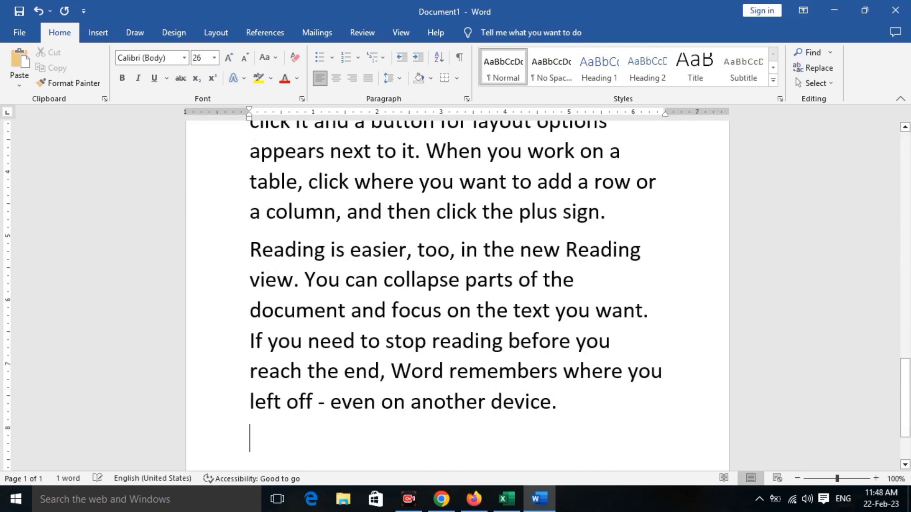
pyautogui.click(906, 181)
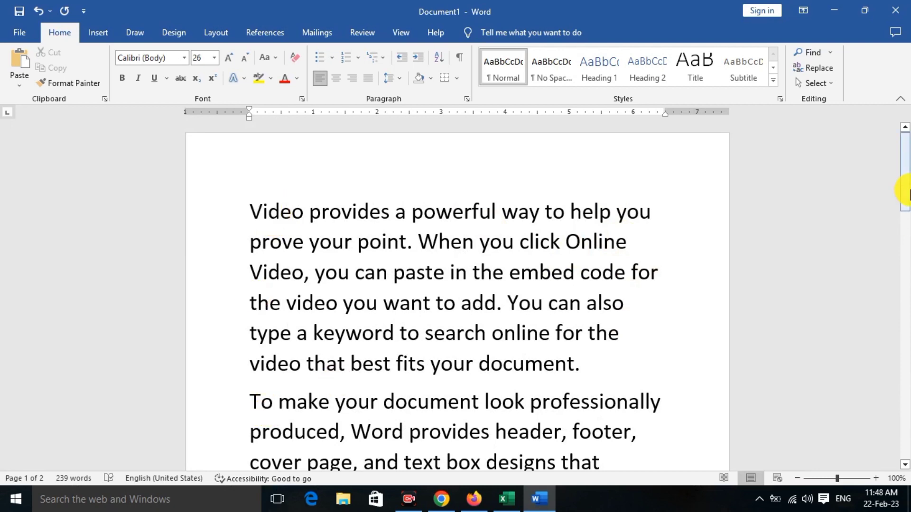
# Justify all the sample paragraphs in the document so the text aligns to both margins, and clear the selection.
pyautogui.moveTo(909, 164); pyautogui.dragTo(908, 348)
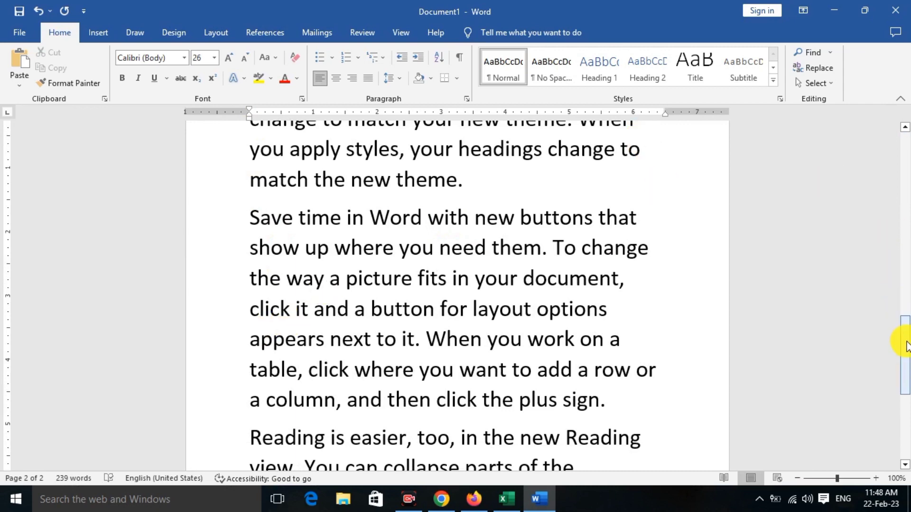
pyautogui.moveTo(900, 346); pyautogui.dragTo(898, 60)
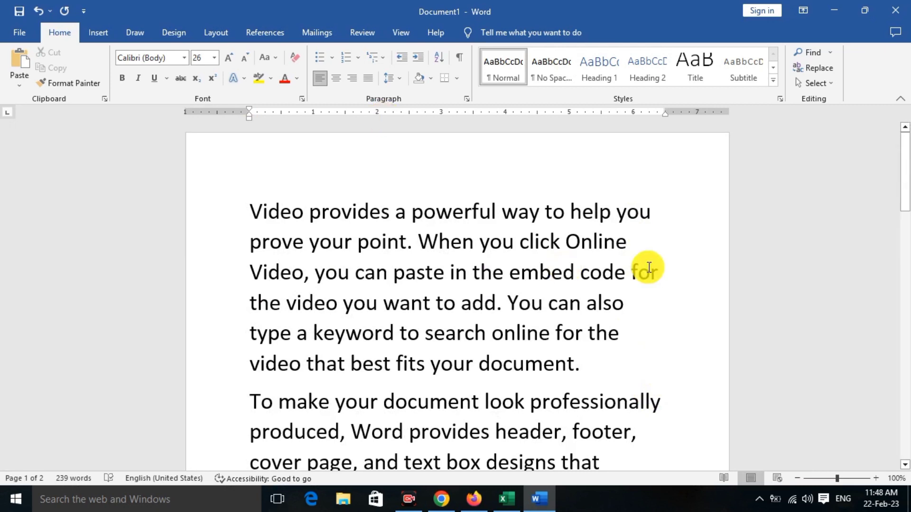
pyautogui.hotkey('ctrl', 'a')
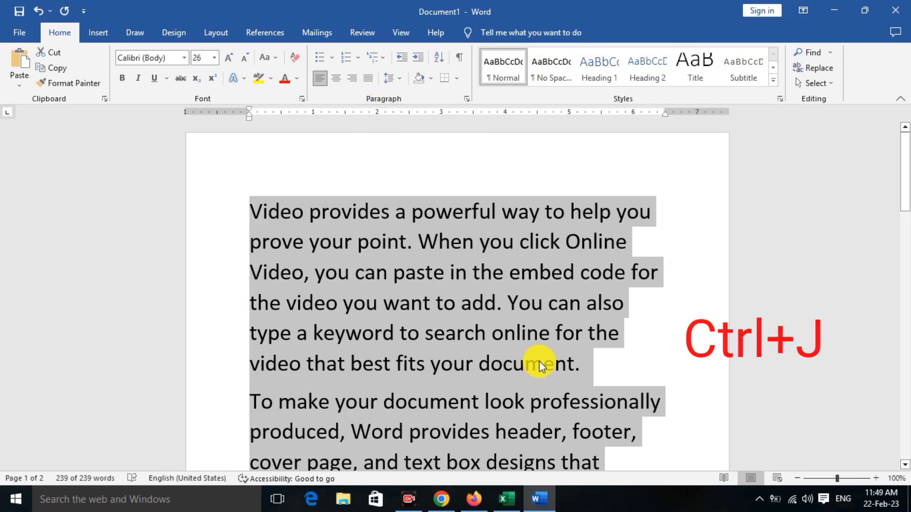
pyautogui.hotkey('ctrl', 'j')
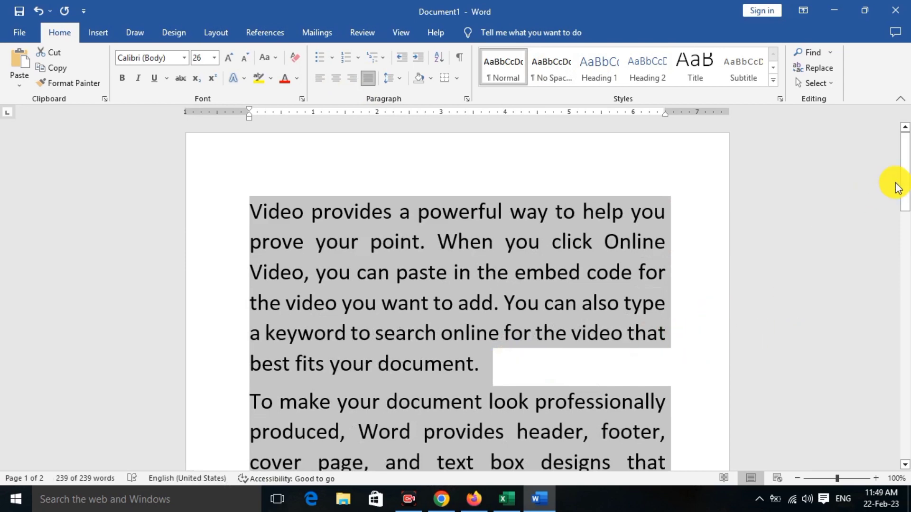
pyautogui.moveTo(903, 171); pyautogui.dragTo(880, 314)
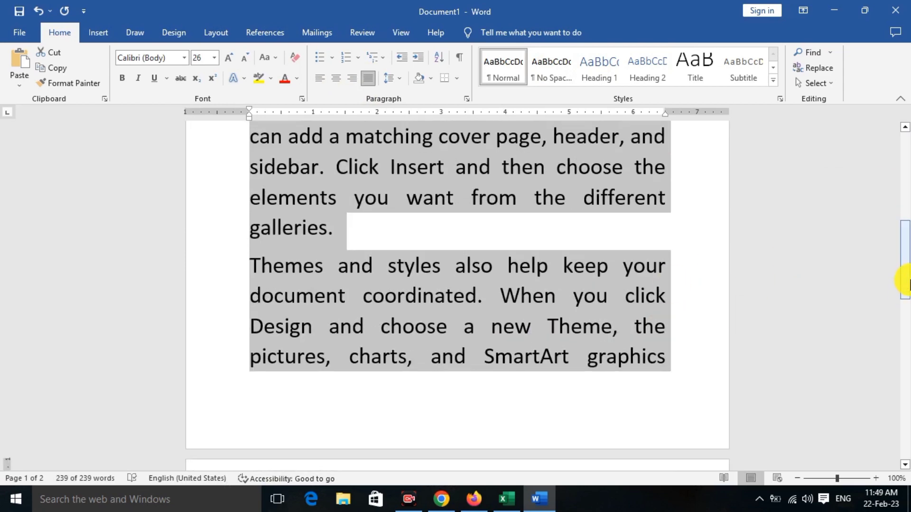
pyautogui.moveTo(903, 279); pyautogui.dragTo(897, 167)
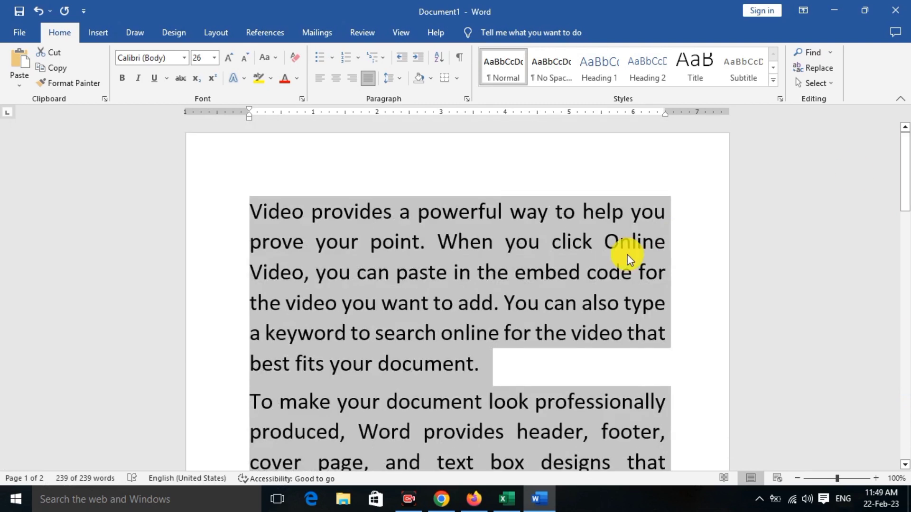
pyautogui.click(627, 255)
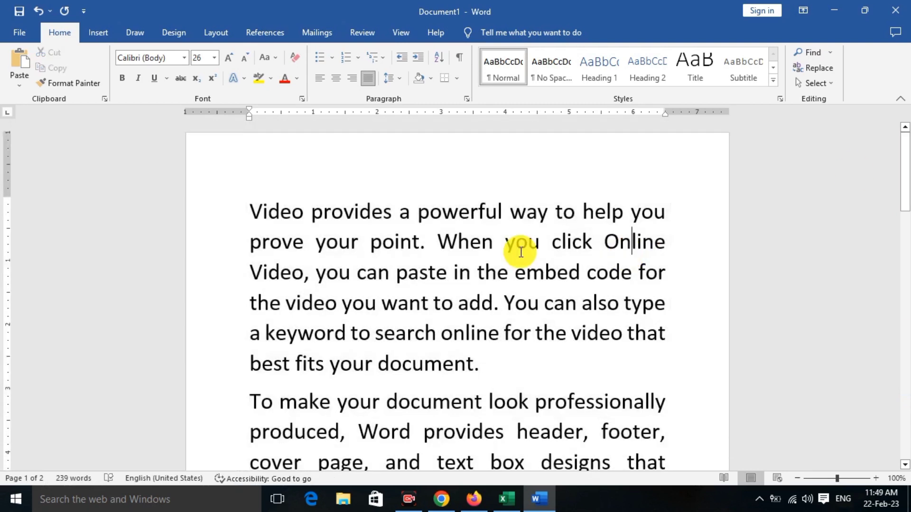